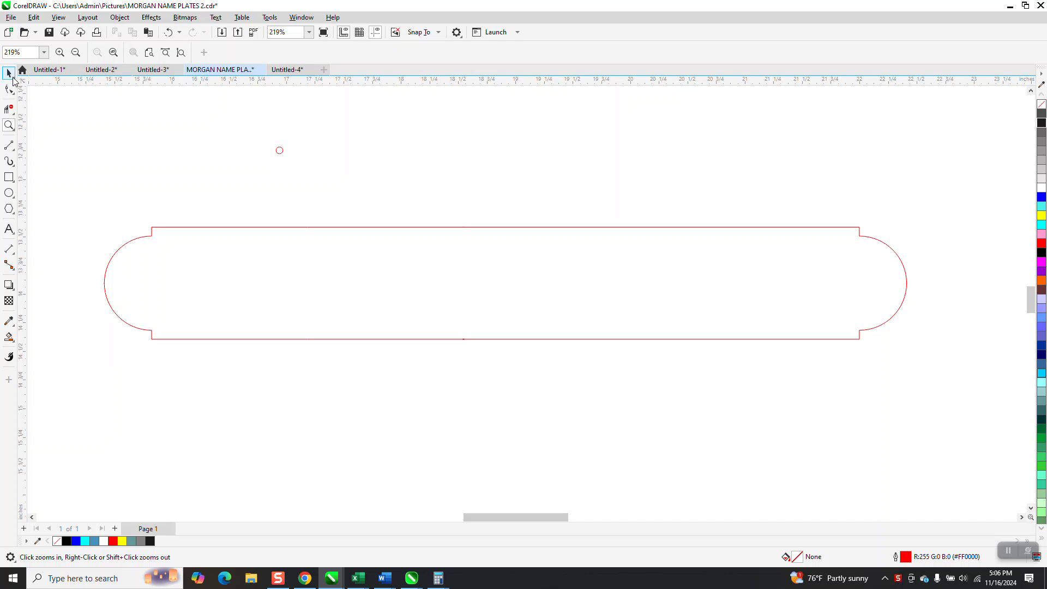
Step: Scale the name plate outline proportionally to a width of 5.5 inches
left_click(41, 73)
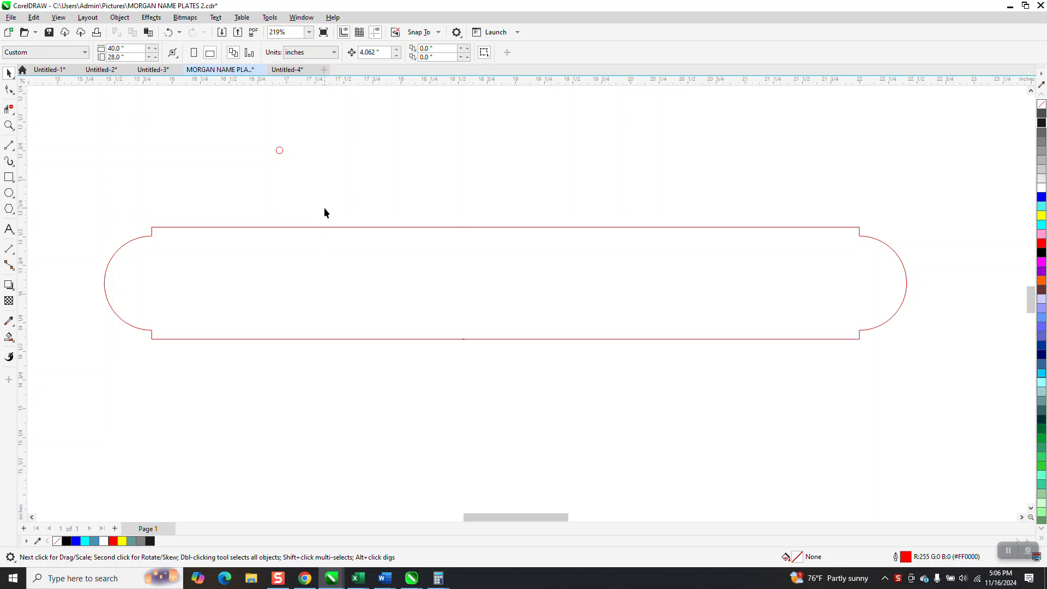
scroll(331, 235, "down", 1)
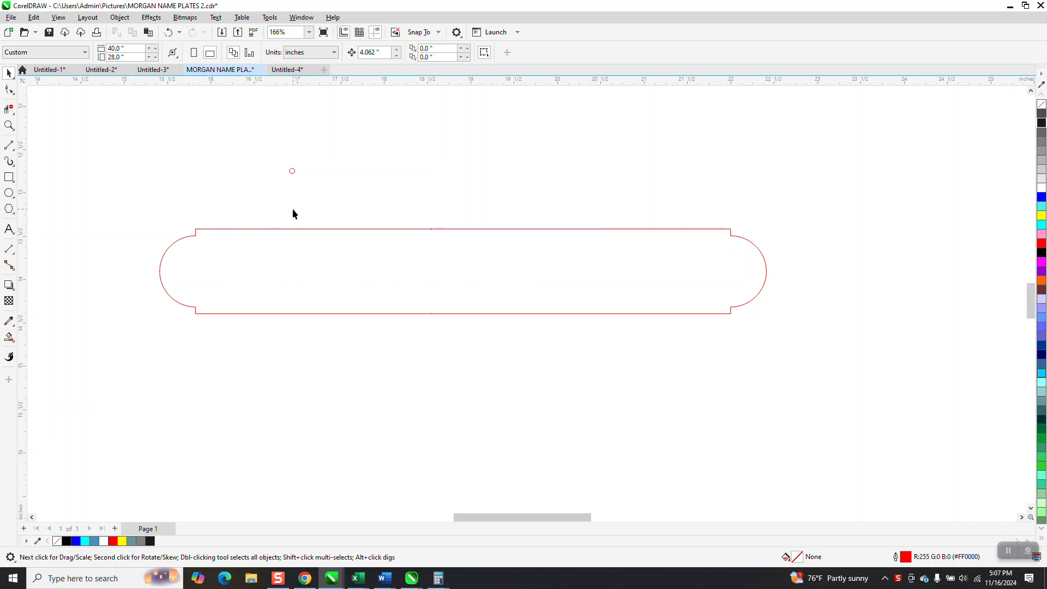
left_click(304, 229)
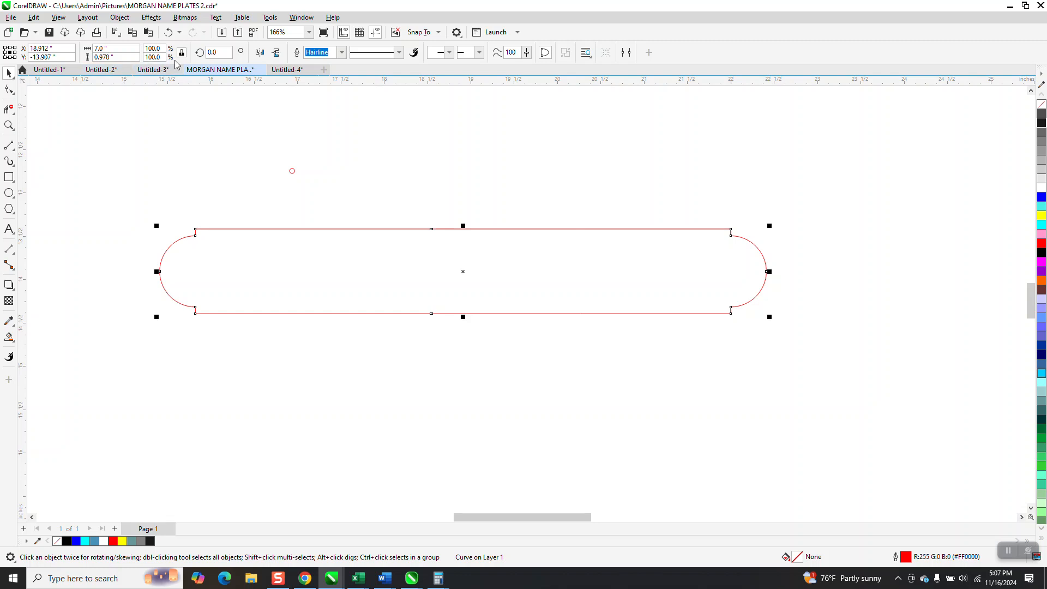
left_click(129, 45)
type("5.5")
key("Return")
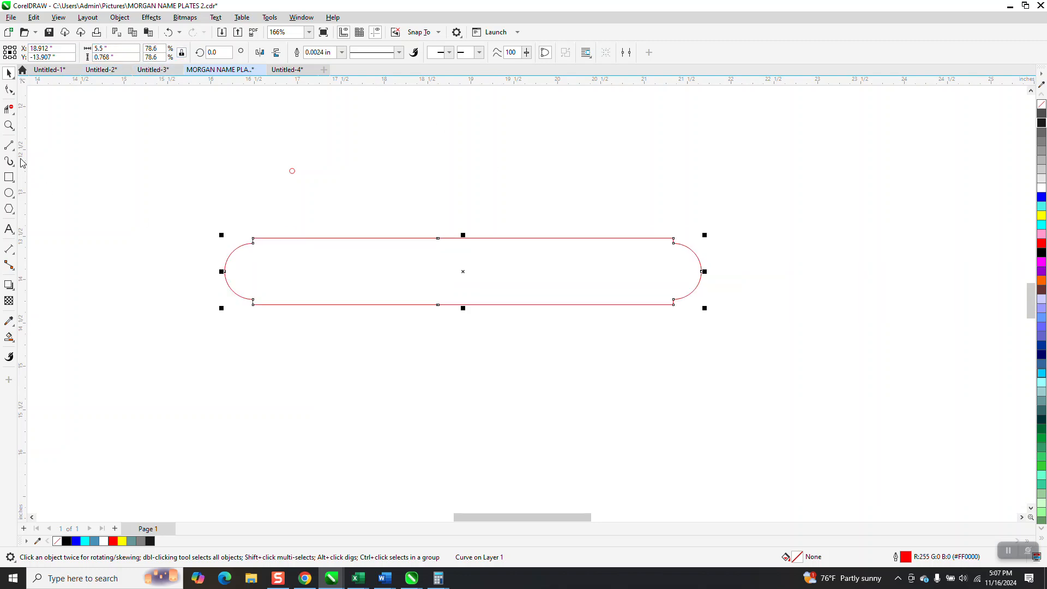
Step: Examine the rounded left end of the resized plate outline up close
left_click(9, 125)
left_click_drag(203, 230, 313, 326)
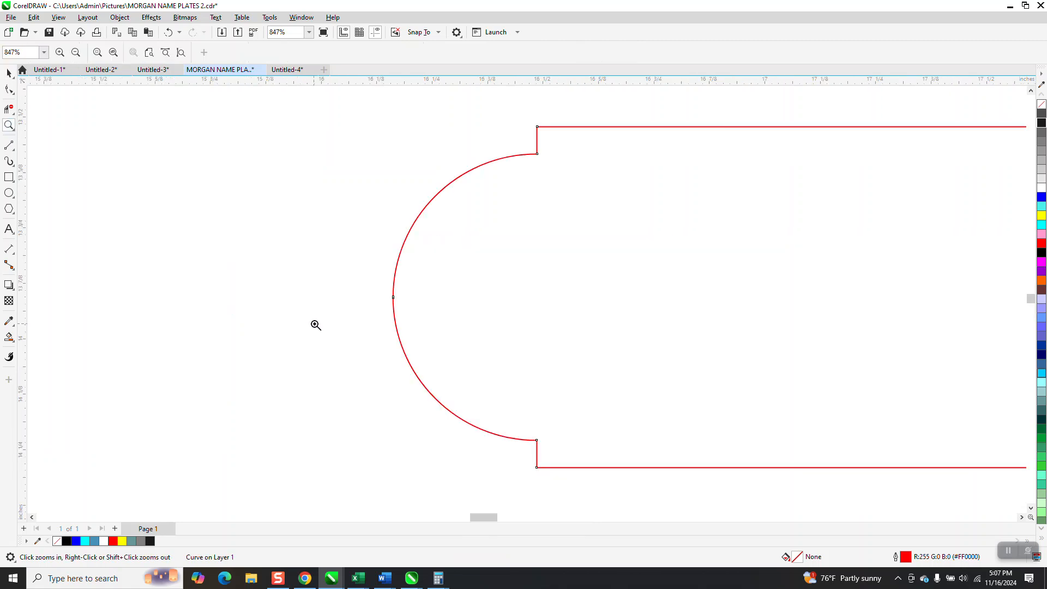
scroll(308, 311, "down", 1)
scroll(308, 309, "down", 1)
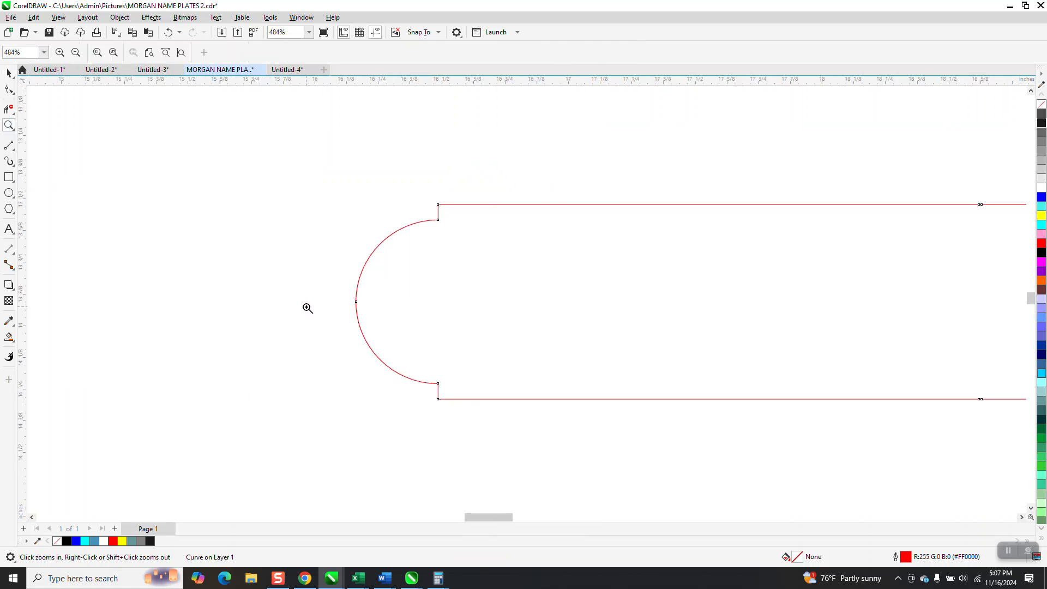
scroll(308, 308, "down", 1)
left_click(9, 73)
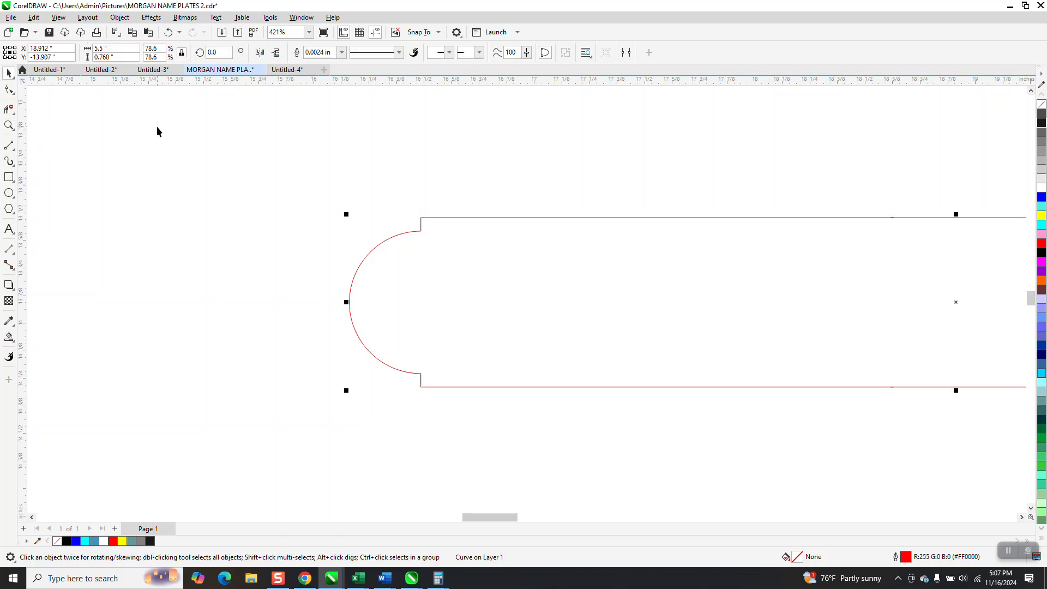
scroll(157, 131, "down", 1)
scroll(159, 127, "down", 1)
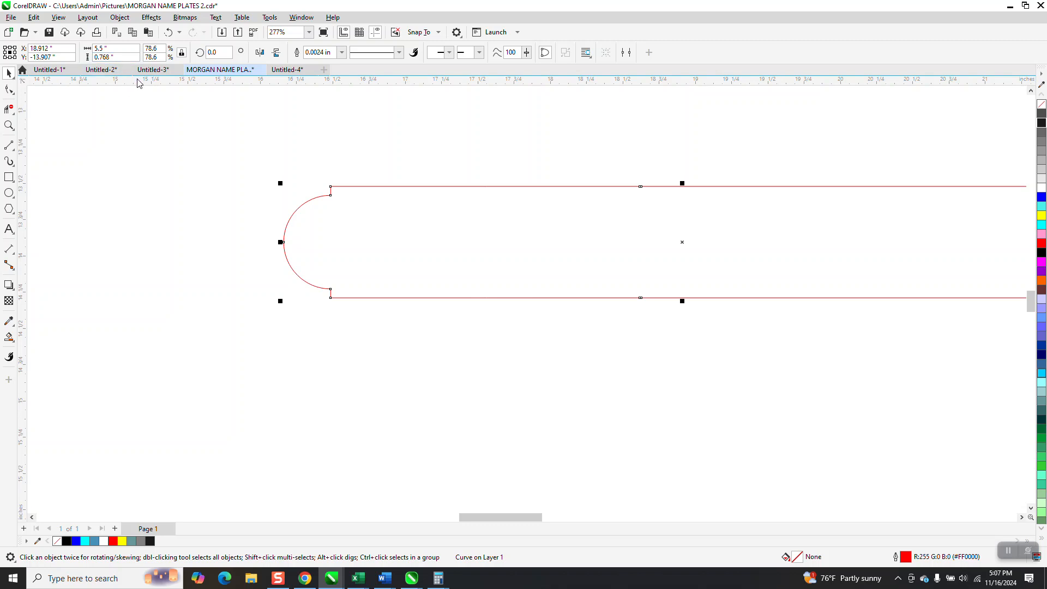
Step: Try to set the plate outline's height to 0.875 inches with the ratio unlocked, and undo the change
left_click_drag(118, 59, 79, 61)
type("..8")
key("Return")
left_click(180, 56)
left_click_drag(110, 61, 83, 62)
type(".875")
key("Return")
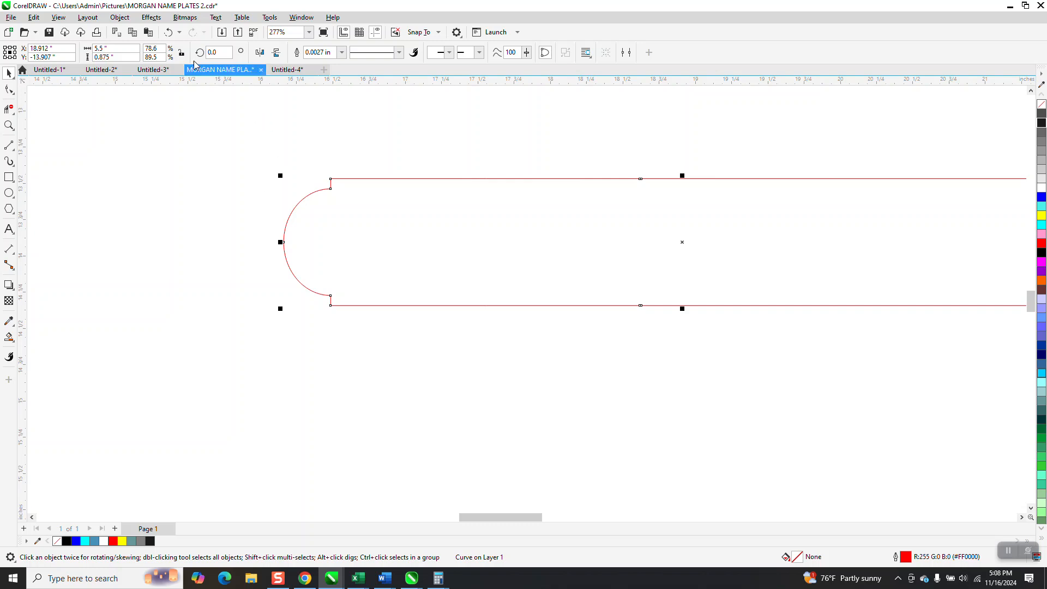
left_click(168, 33)
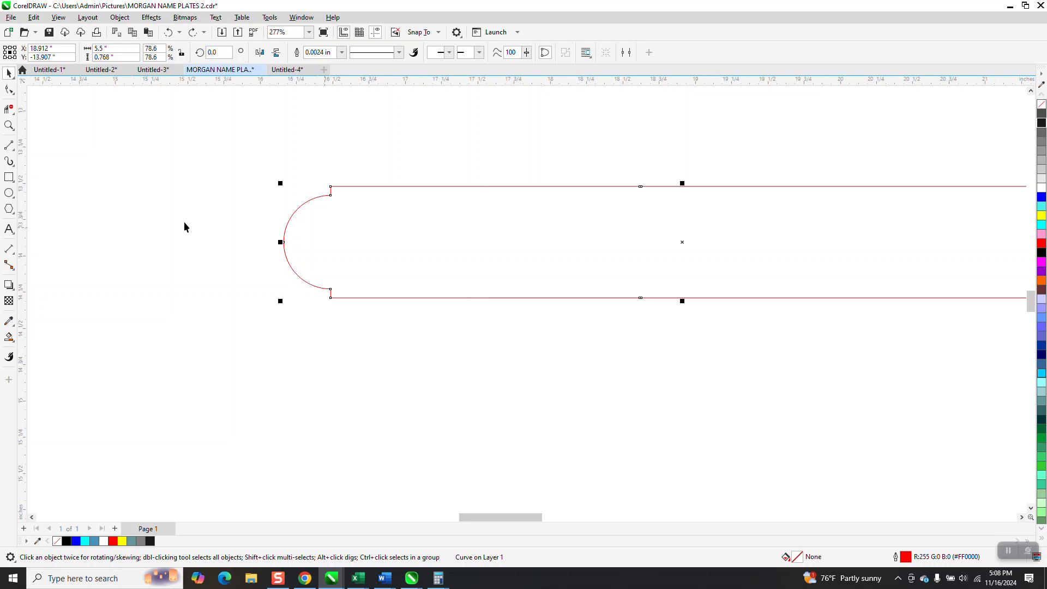
Step: Place a vertical guideline through the left arc's end nodes and a horizontal guideline through the arc's midpoint node
left_click(9, 125)
left_click_drag(246, 163, 477, 360)
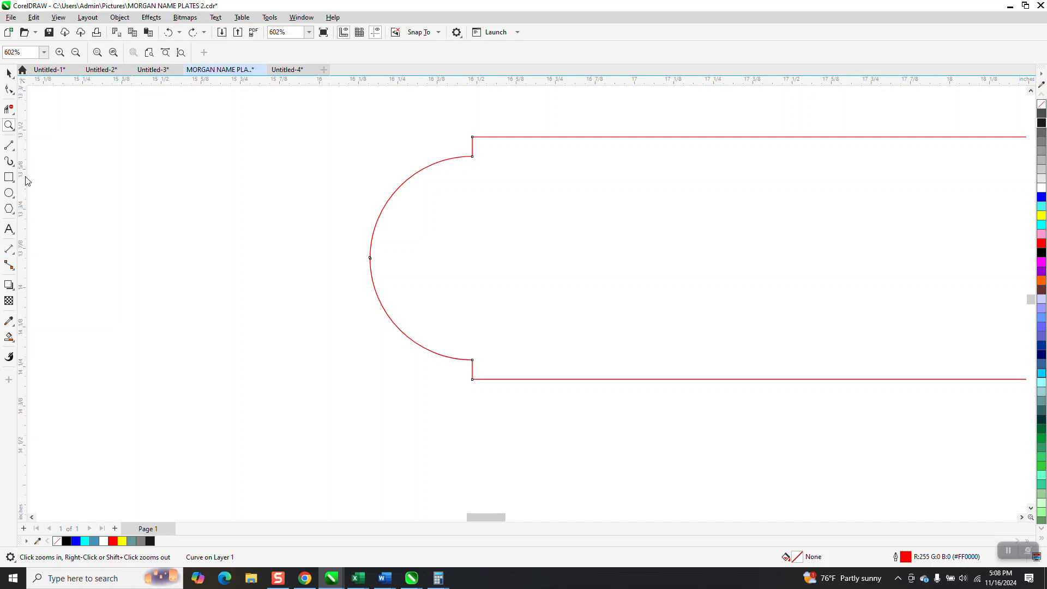
left_click_drag(24, 178, 473, 156)
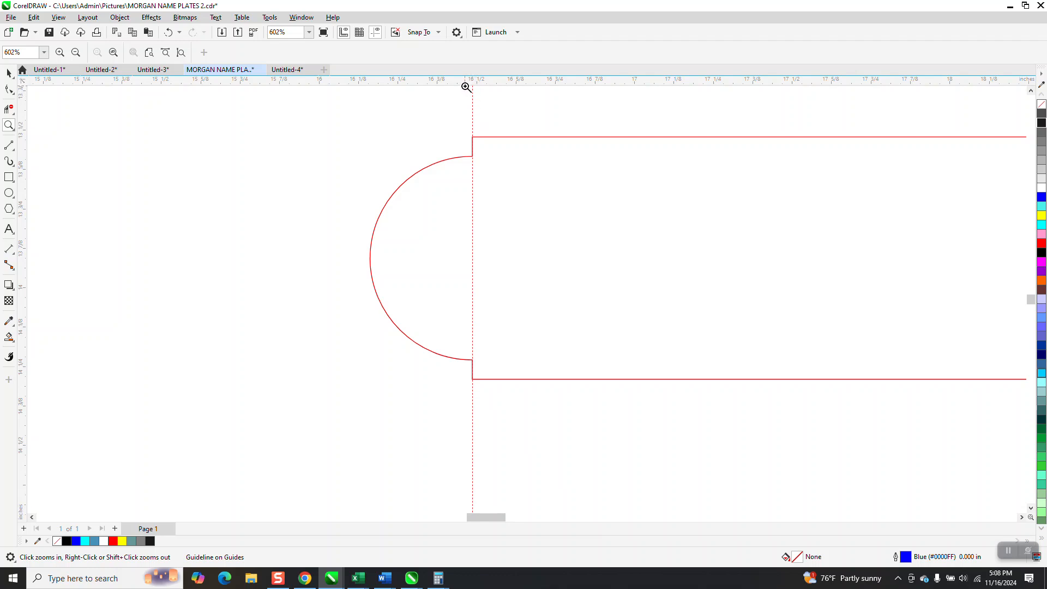
left_click_drag(467, 80, 374, 260)
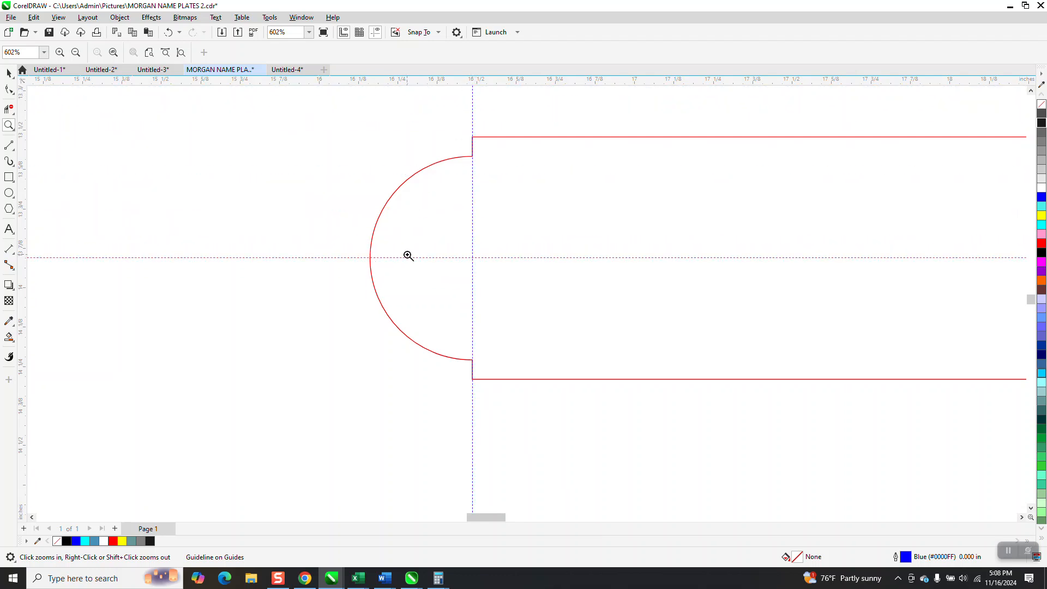
Step: Measure the left arc's horizontal radius from the guideline intersection with a three-decimal dimension, and undo the dimension
left_click(14, 154)
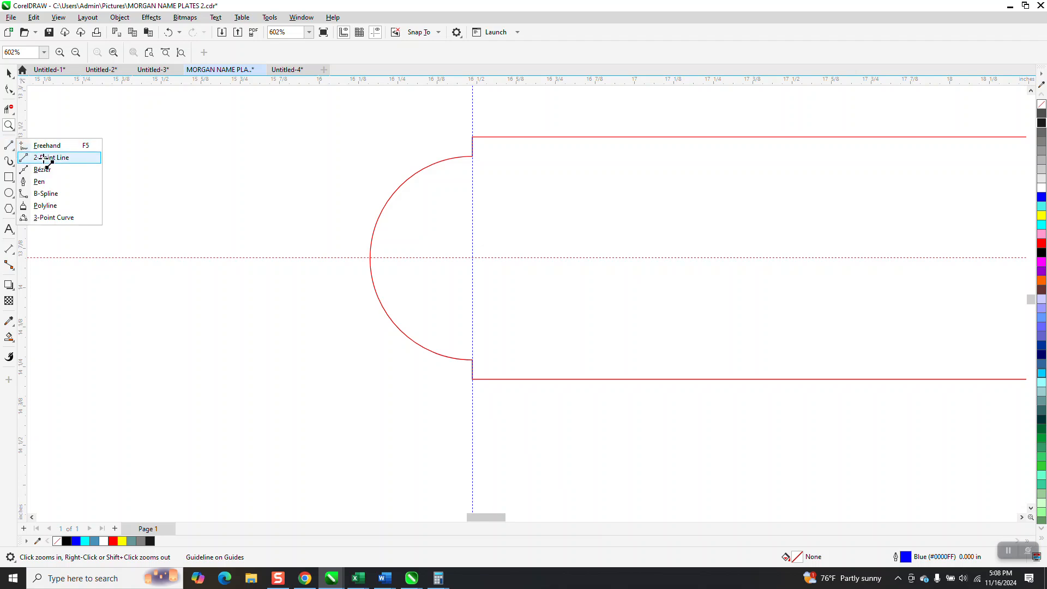
left_click(41, 156)
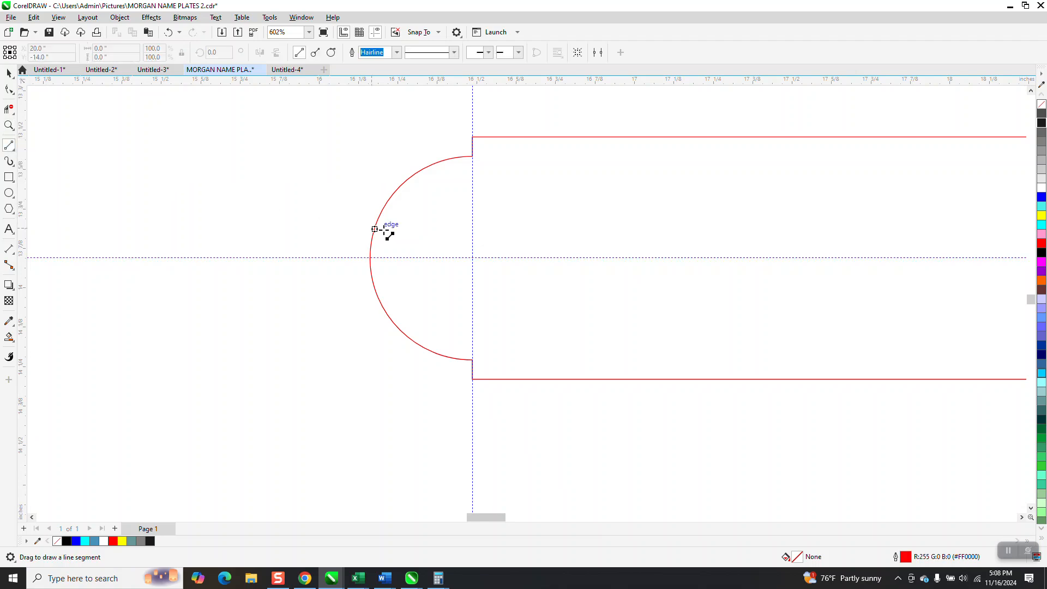
left_click(13, 252)
left_click(92, 254)
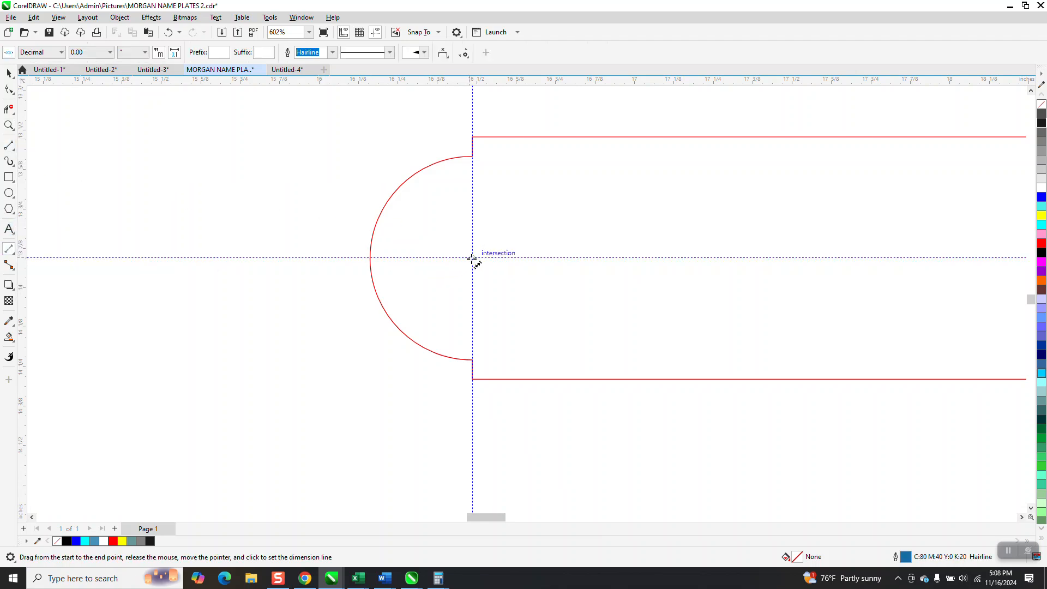
left_click_drag(471, 258, 370, 258)
scroll(376, 296, "down", 5)
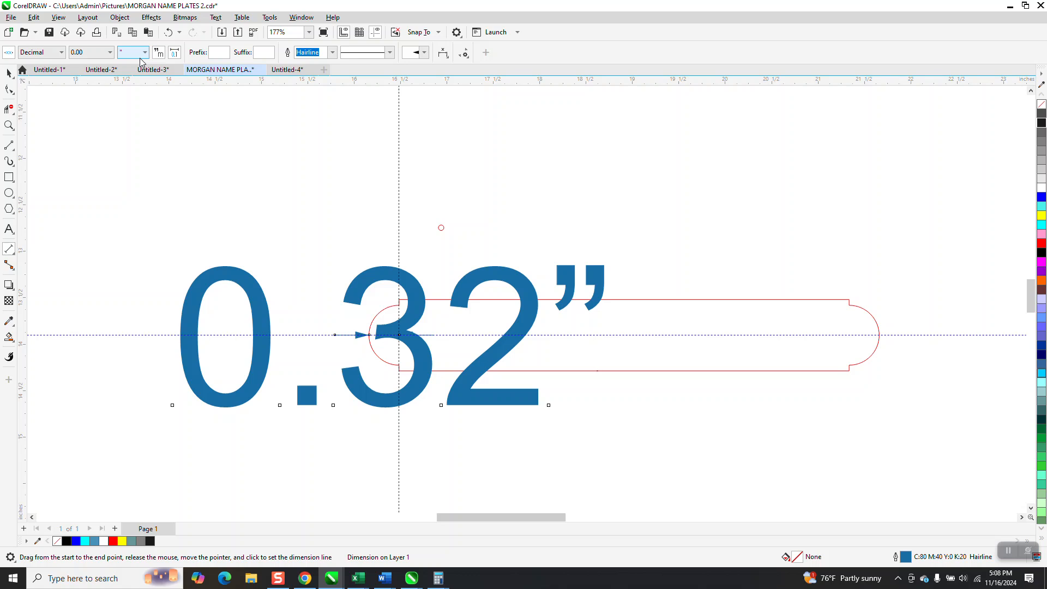
left_click(109, 52)
left_click(79, 75)
left_click(7, 73)
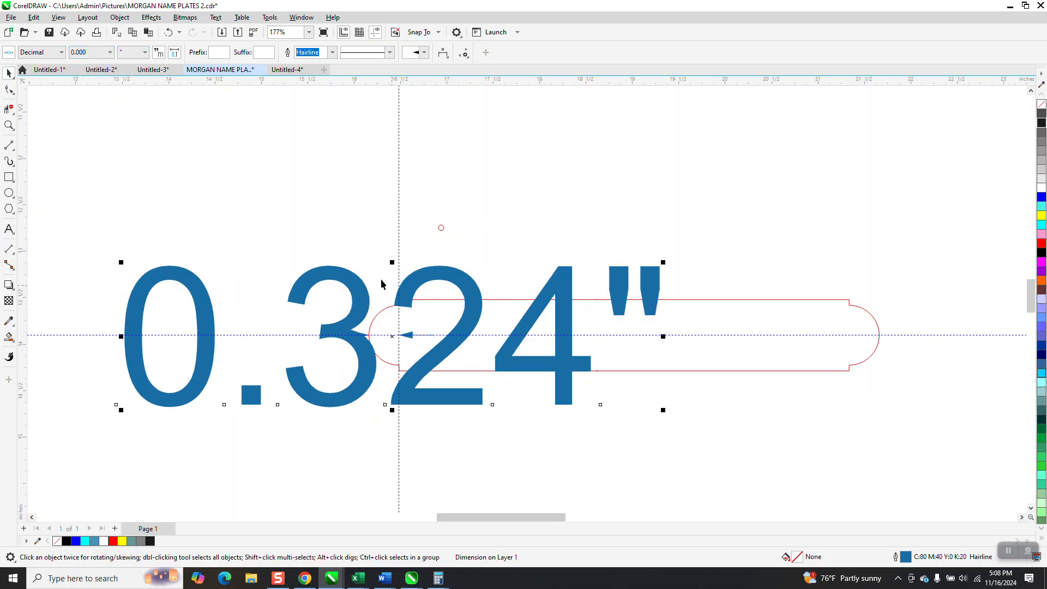
left_click(169, 32)
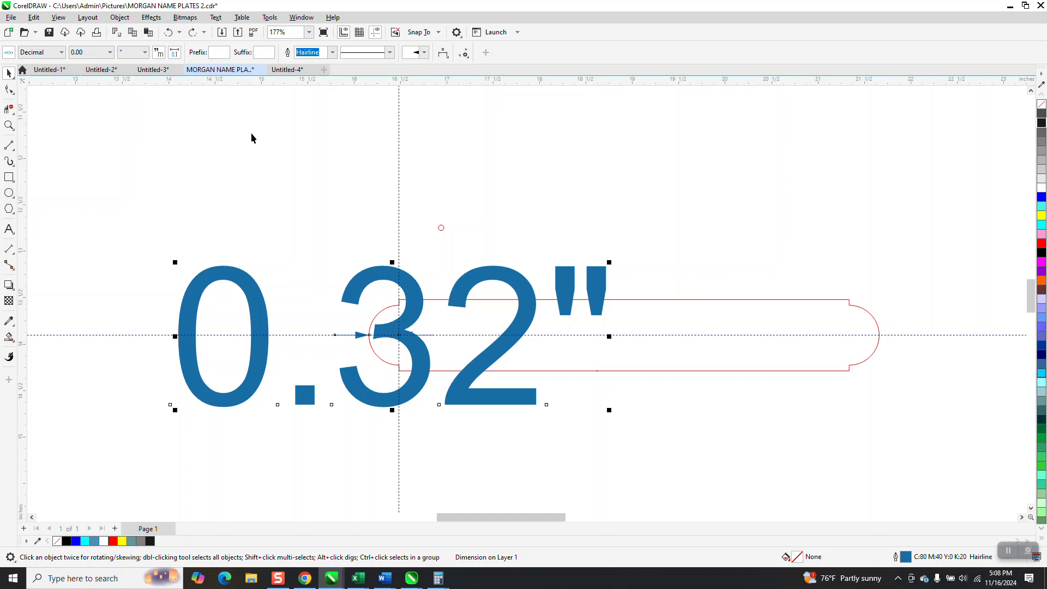
left_click(170, 32)
Step: Measure the left arc's vertical radius from the guideline intersection to its upper node with a parallel dimension at 0.000 precision
left_click(9, 125)
left_click_drag(320, 264, 493, 393)
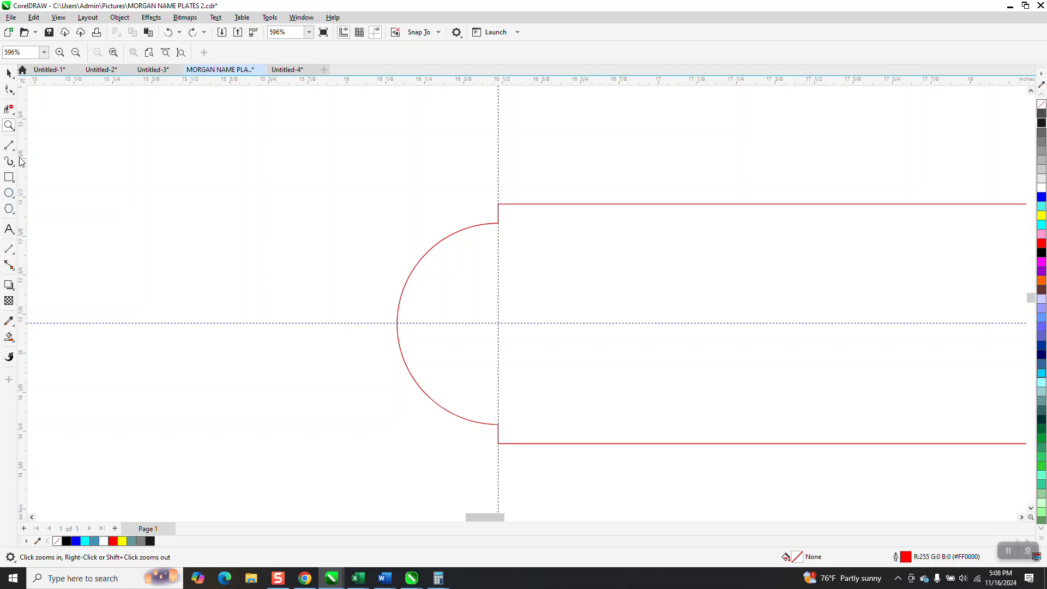
left_click(15, 257)
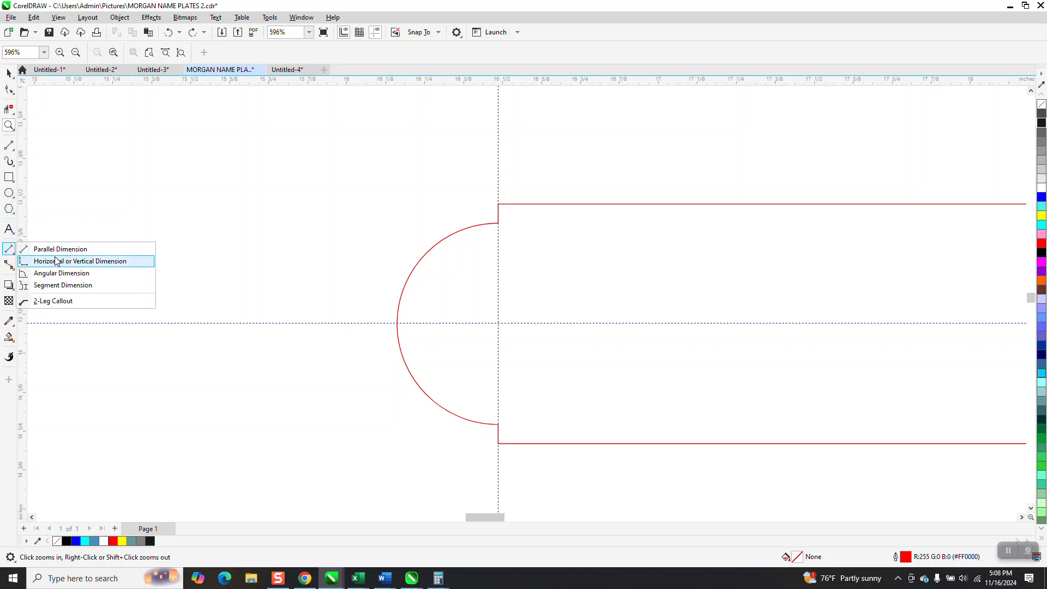
left_click(63, 248)
left_click_drag(497, 323, 506, 227)
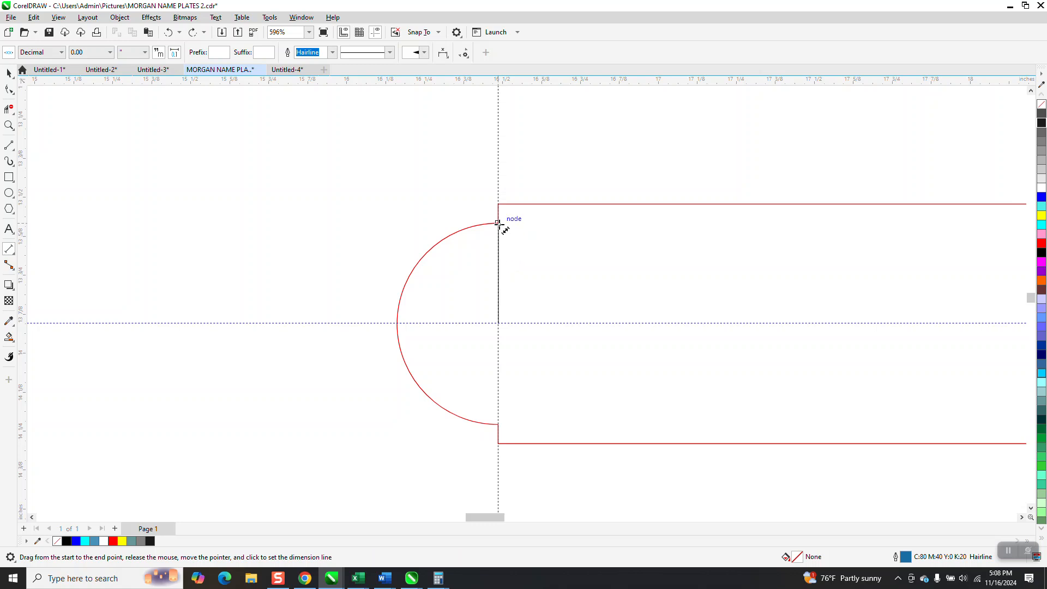
left_click(505, 223)
scroll(429, 294, "down", 3)
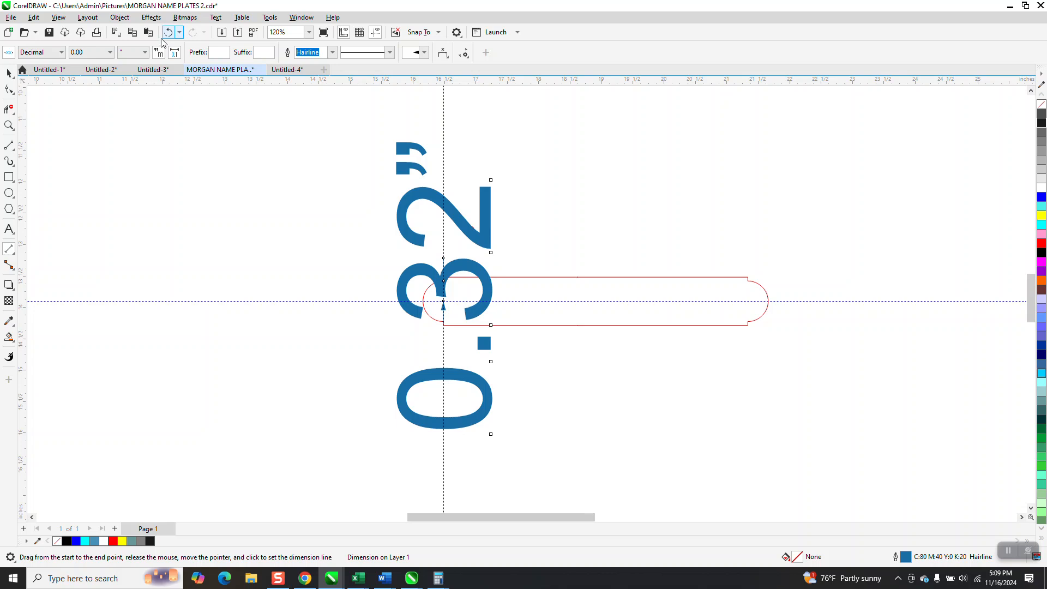
left_click(110, 53)
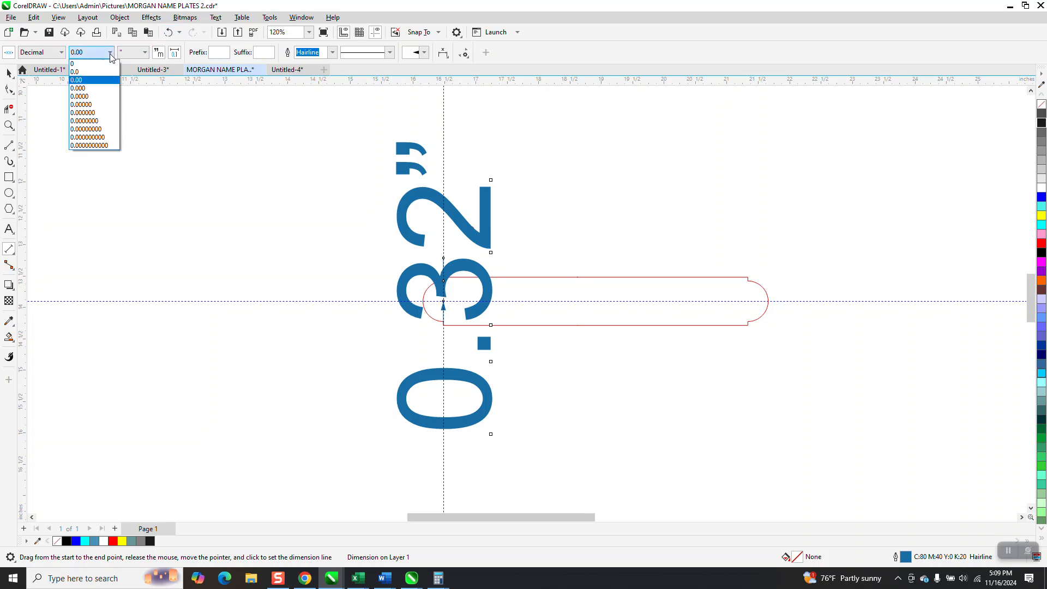
left_click(78, 88)
scroll(211, 211, "down", 1)
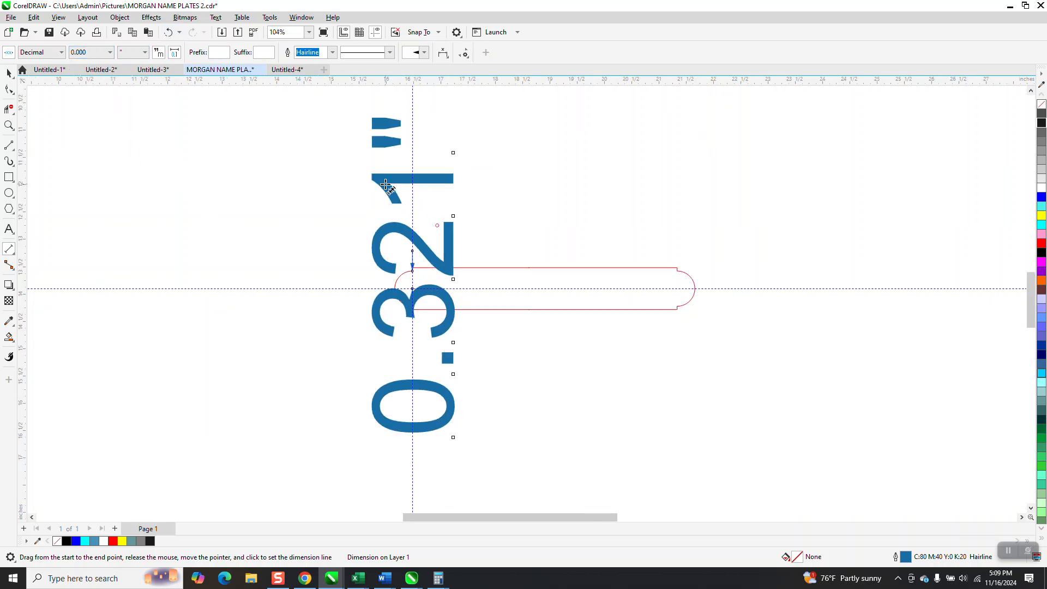
Step: Delete the vertical radius dimension from the left end of the plate
left_click(437, 181)
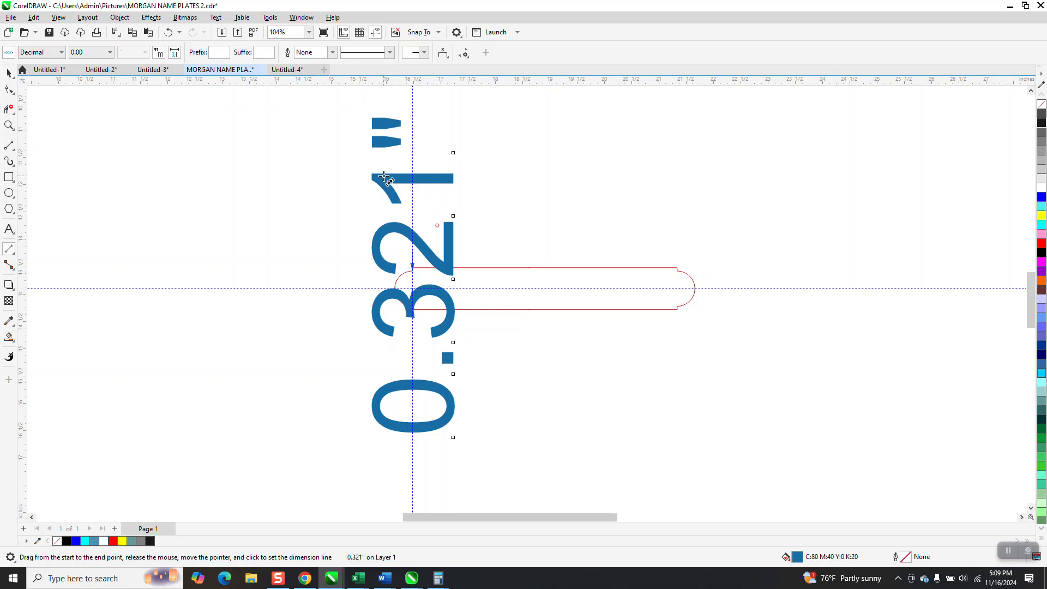
key("Print")
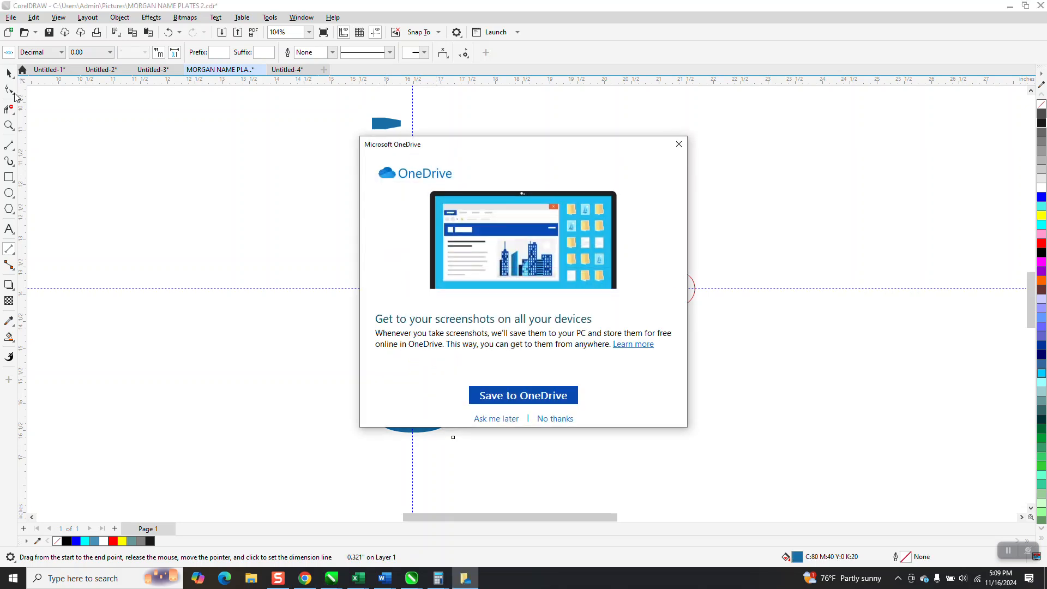
left_click(679, 144)
key("Delete")
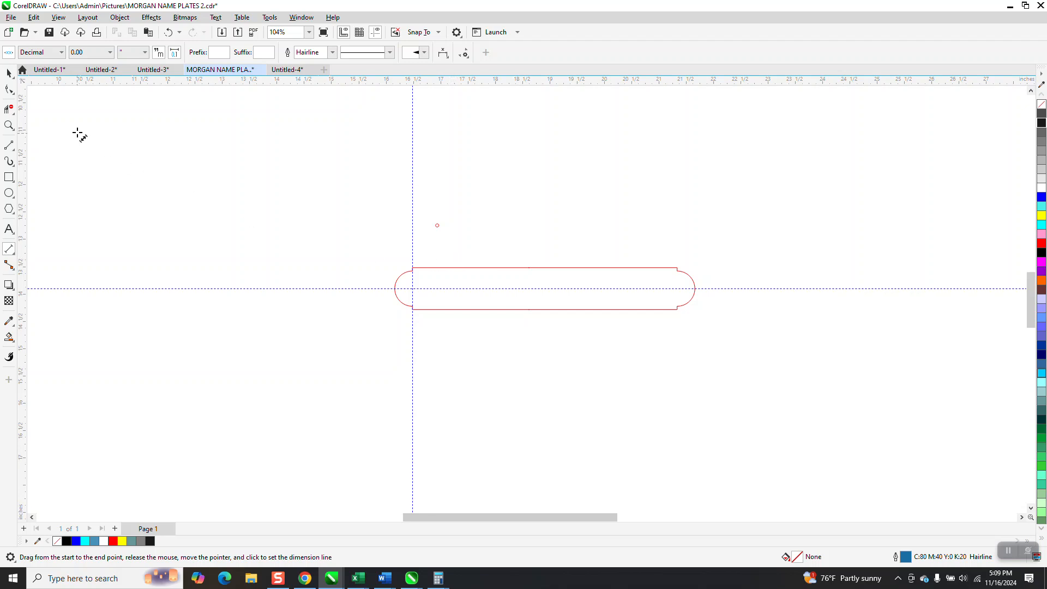
Step: Try again to stretch only the plate outline's height to 0.875 inches, and undo the stretch
left_click(9, 72)
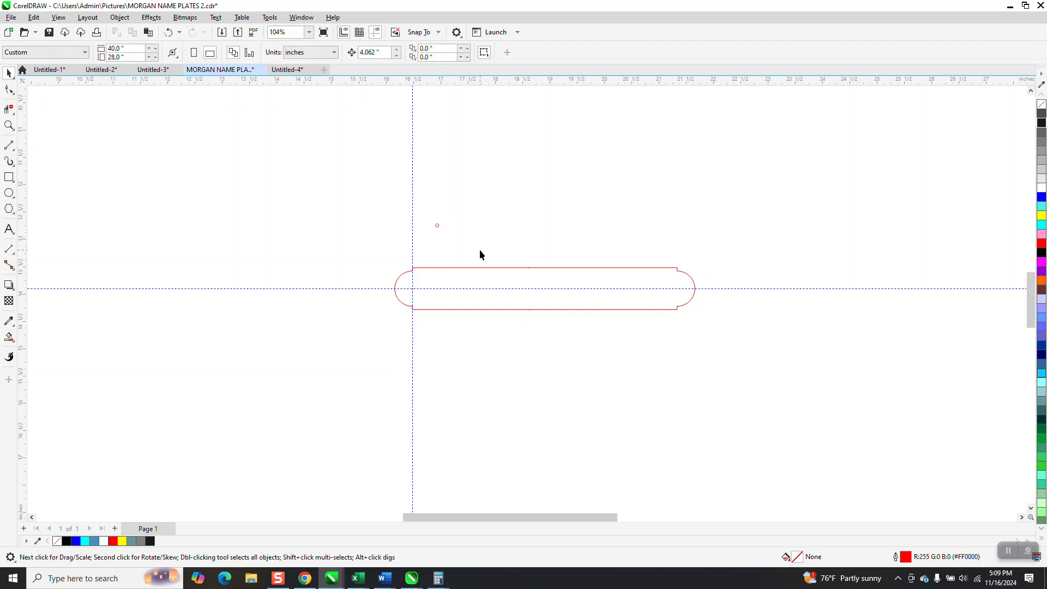
left_click(488, 268)
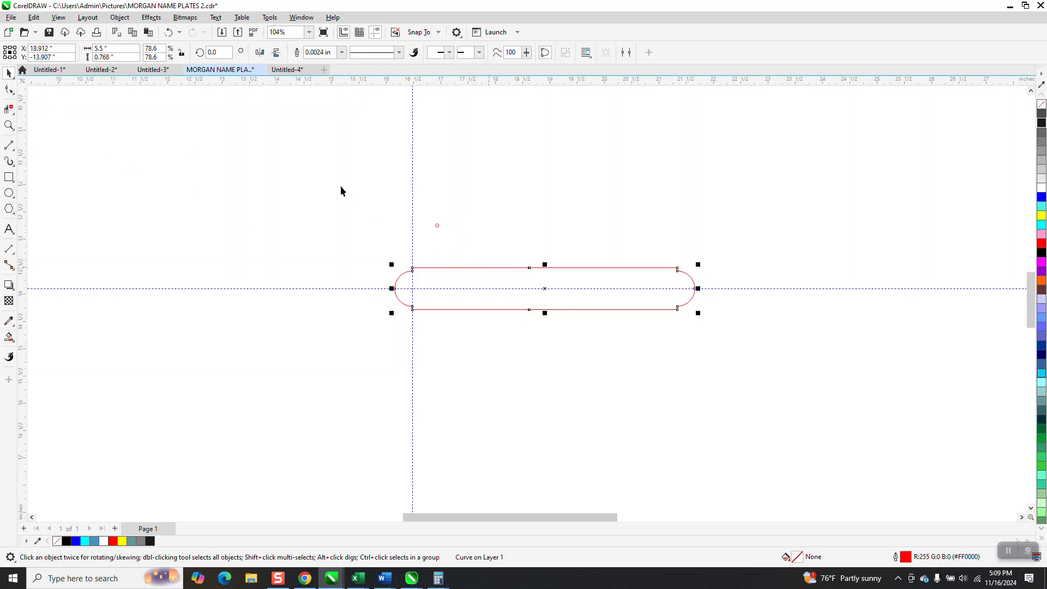
left_click(118, 60)
key("BackSpace")
type(".875")
key("Return")
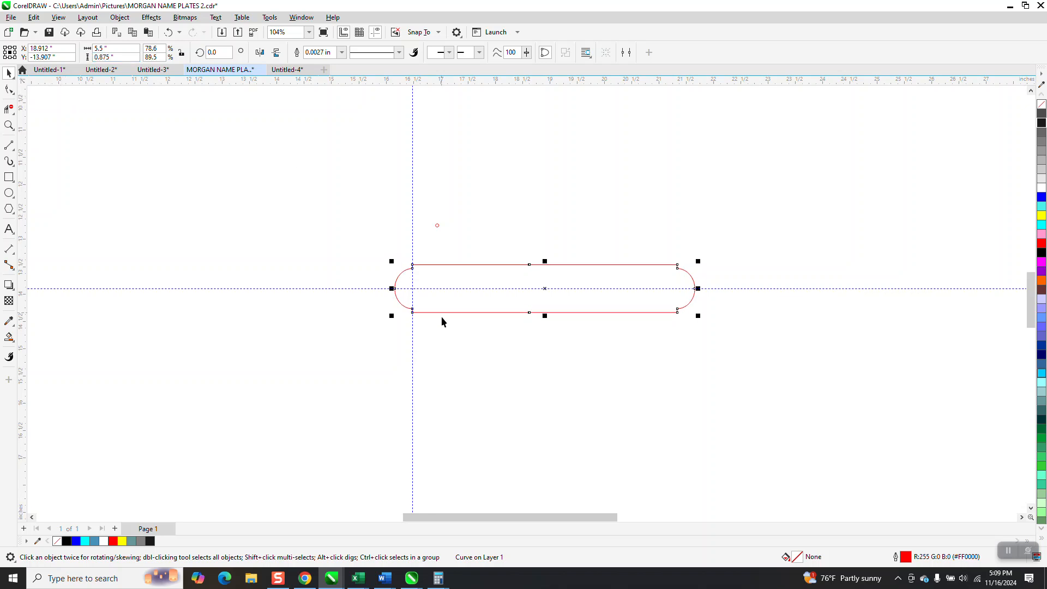
left_click(170, 33)
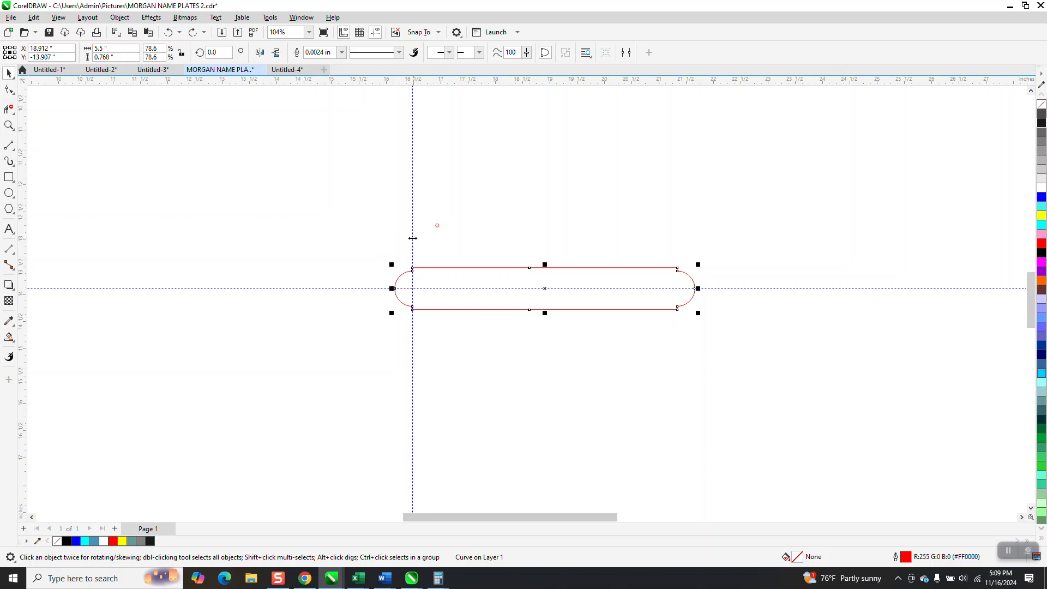
Step: Center the plate outline on the page and hide the guidelines, leaving the outline selected
key("ctrl+shift+z")
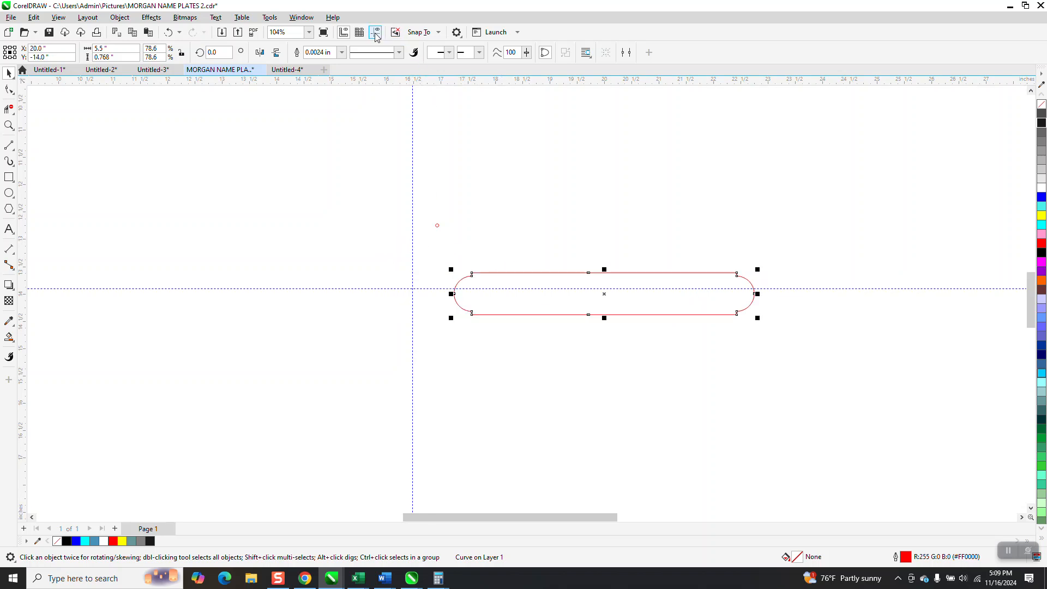
left_click(8, 125)
left_click_drag(431, 264, 763, 357)
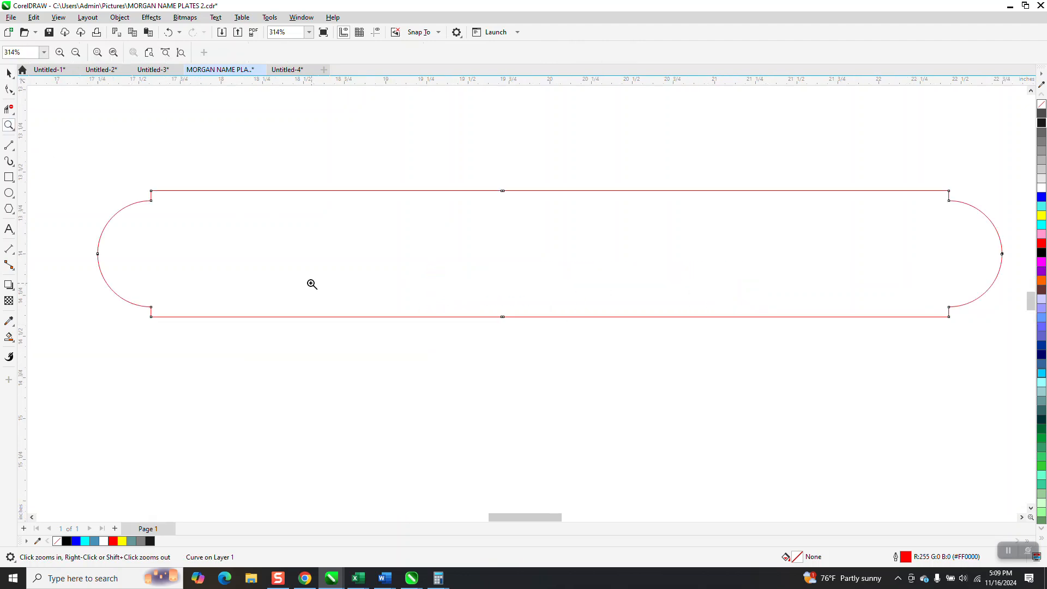
left_click(9, 72)
left_click(423, 191)
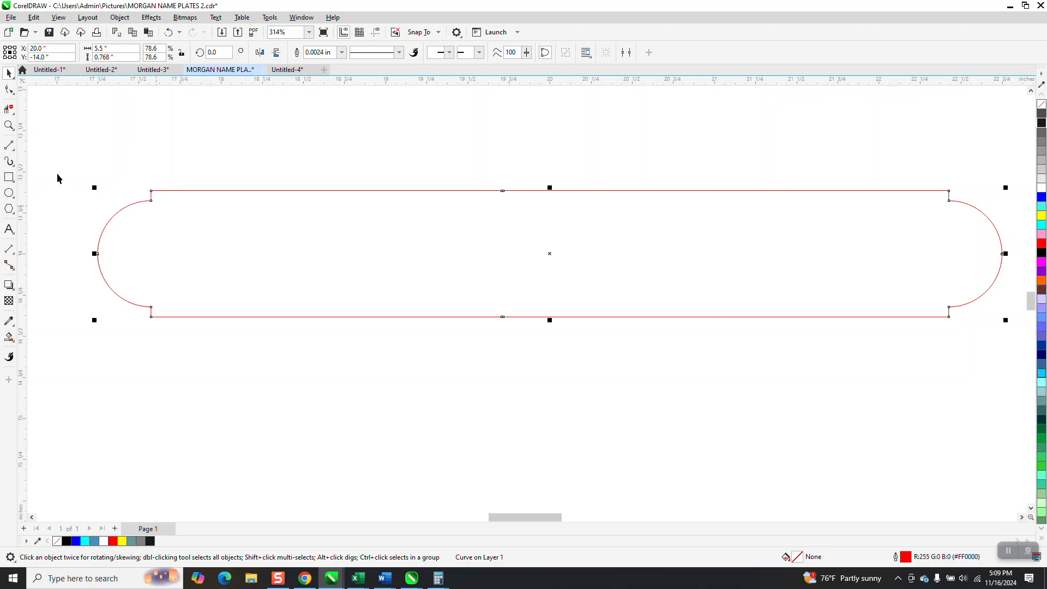
Step: Measure the short vertical step at the plate's upper-left corner with a parallel dimension at 0.000 precision
left_click(9, 126)
left_click_drag(64, 154, 325, 342)
left_click(14, 258)
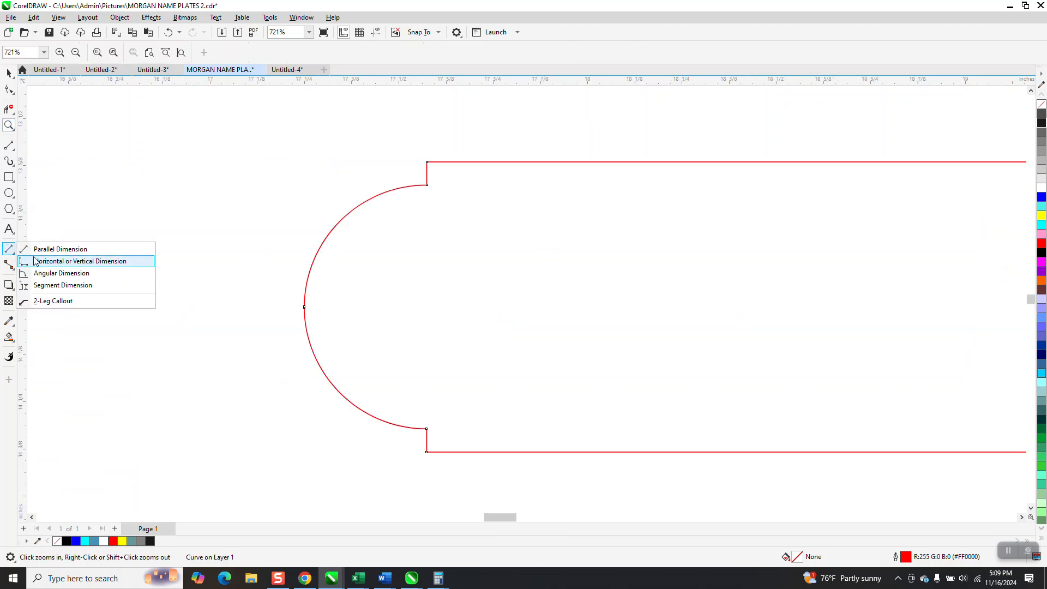
left_click(55, 250)
left_click_drag(427, 186, 427, 166)
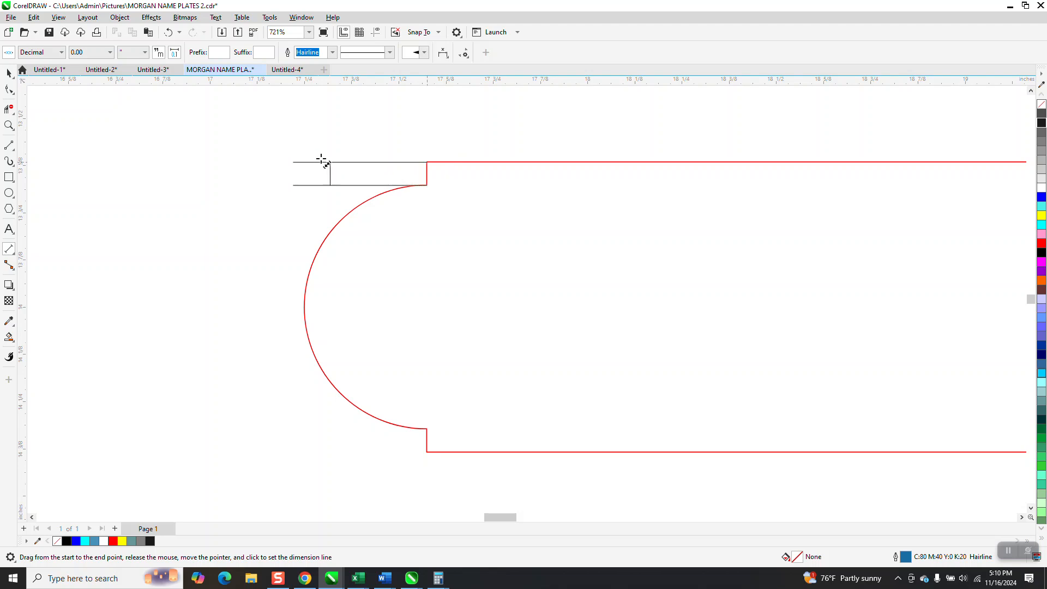
left_click(286, 164)
scroll(300, 383, "down", 3)
scroll(301, 383, "down", 2)
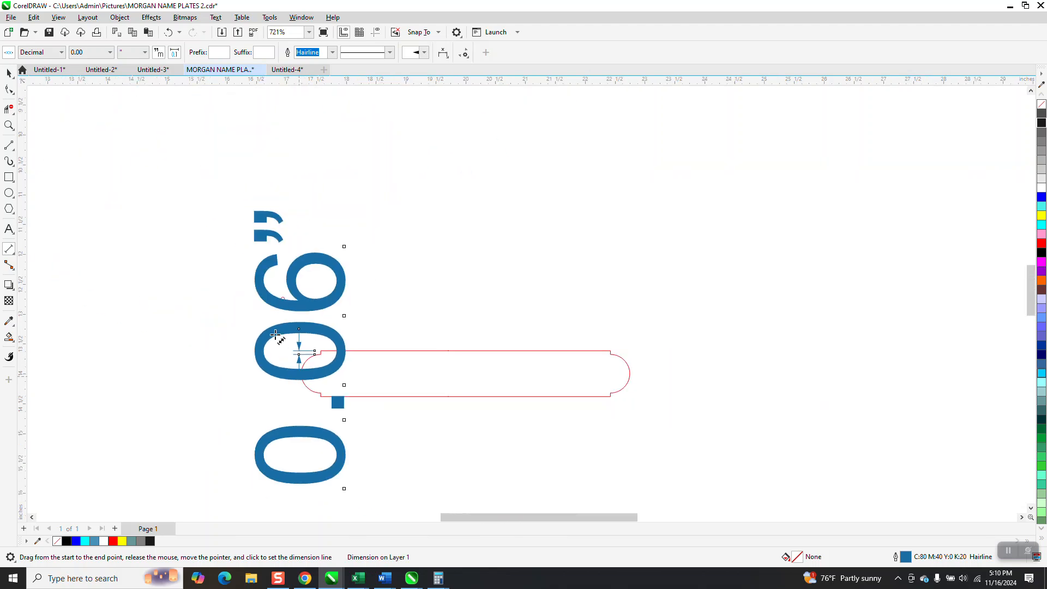
left_click(109, 53)
left_click(94, 94)
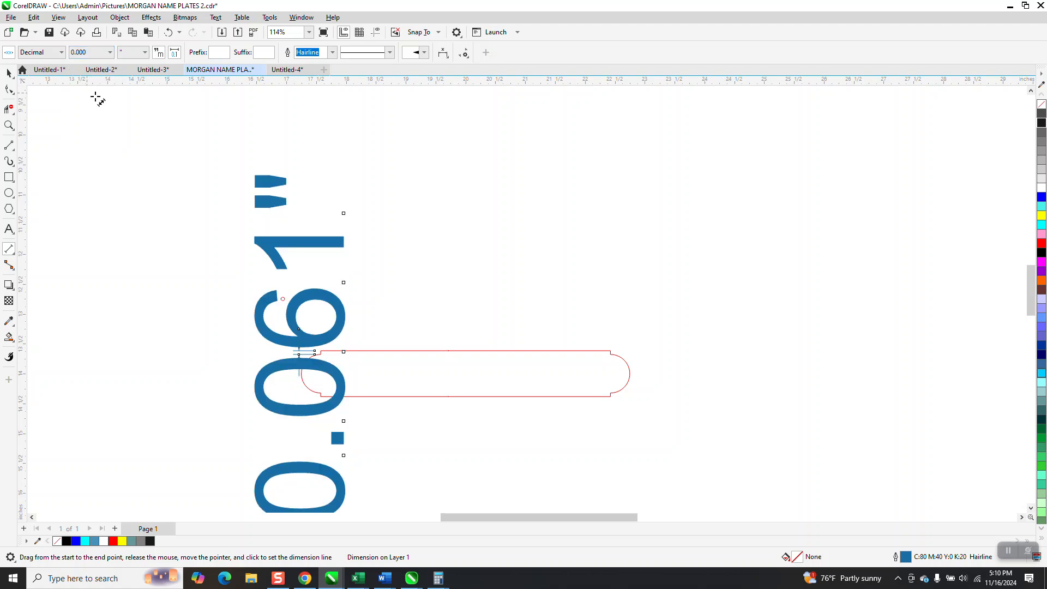
scroll(131, 137, "down", 2)
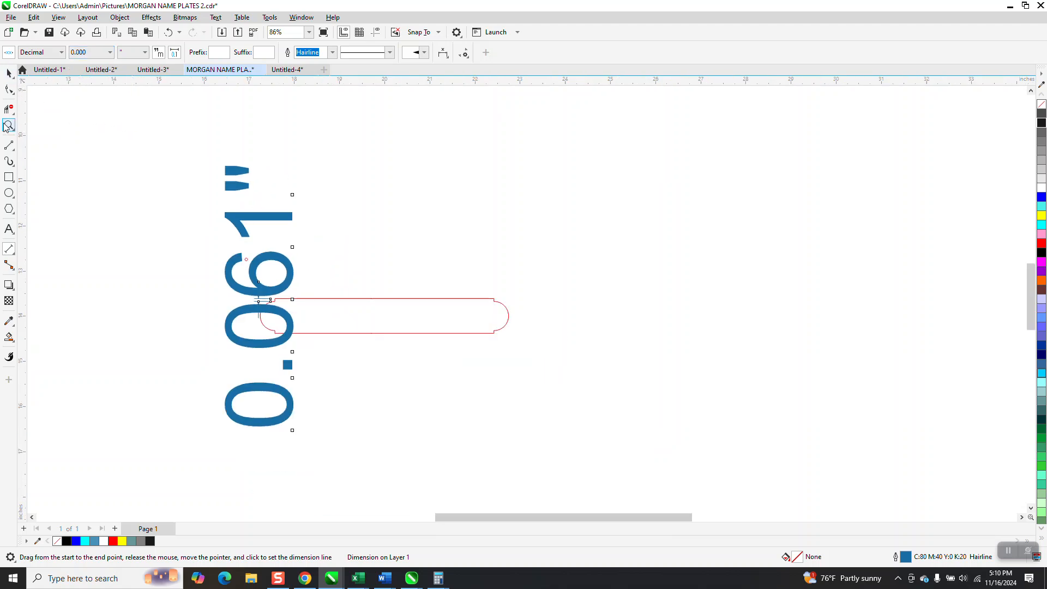
Step: Add the text ".061" in the empty area above the plate outline
left_click(9, 125)
left_click(12, 76)
left_click(349, 183)
scroll(382, 197, "down", 5)
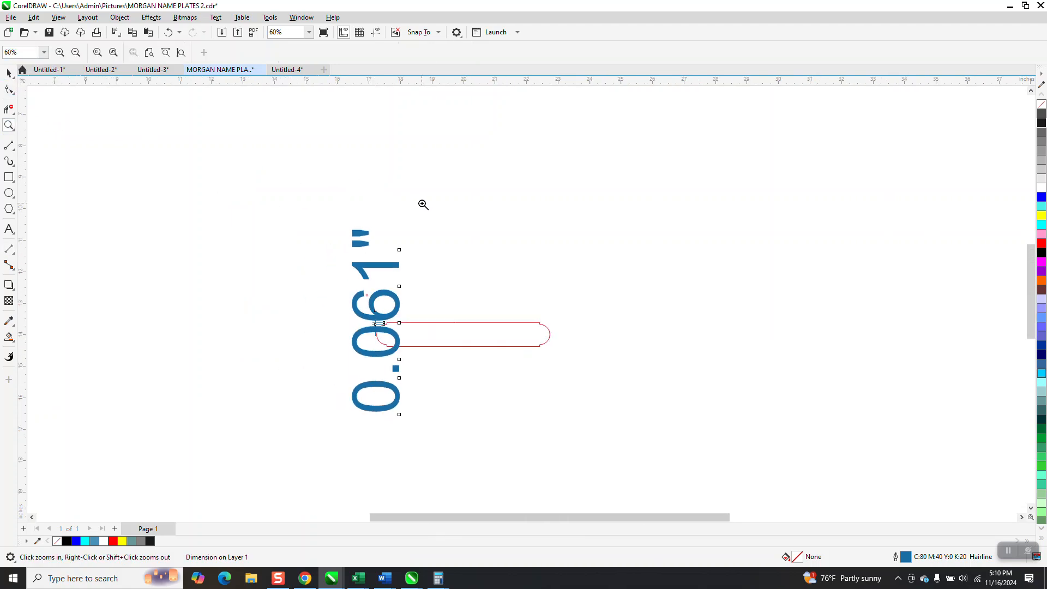
left_click(9, 229)
left_click(510, 224)
type("06")
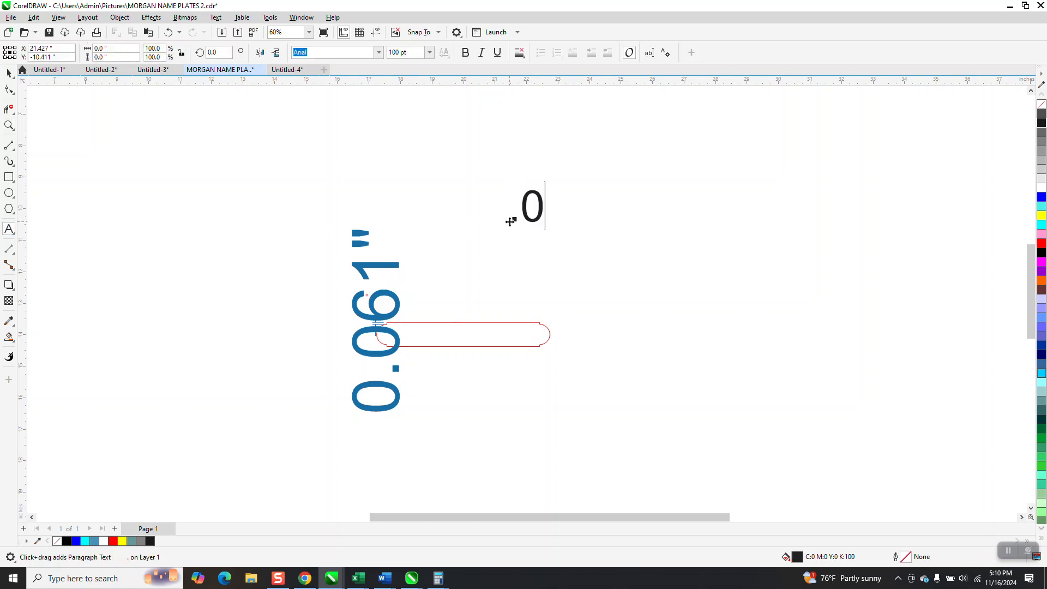
type("1")
key("Escape")
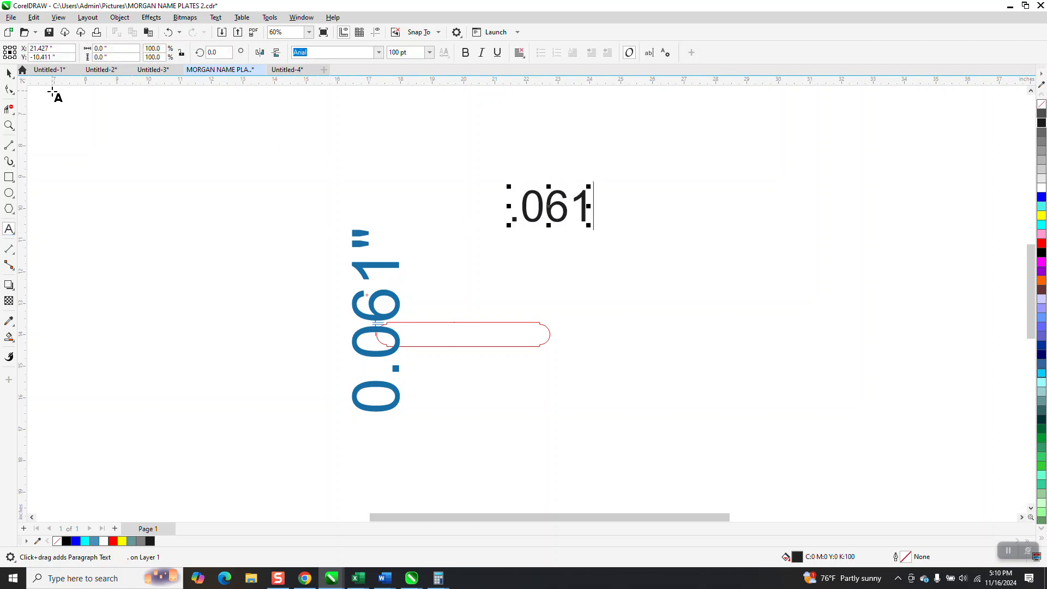
Step: Delete the dimension from the plate's upper-left corner step
key("space")
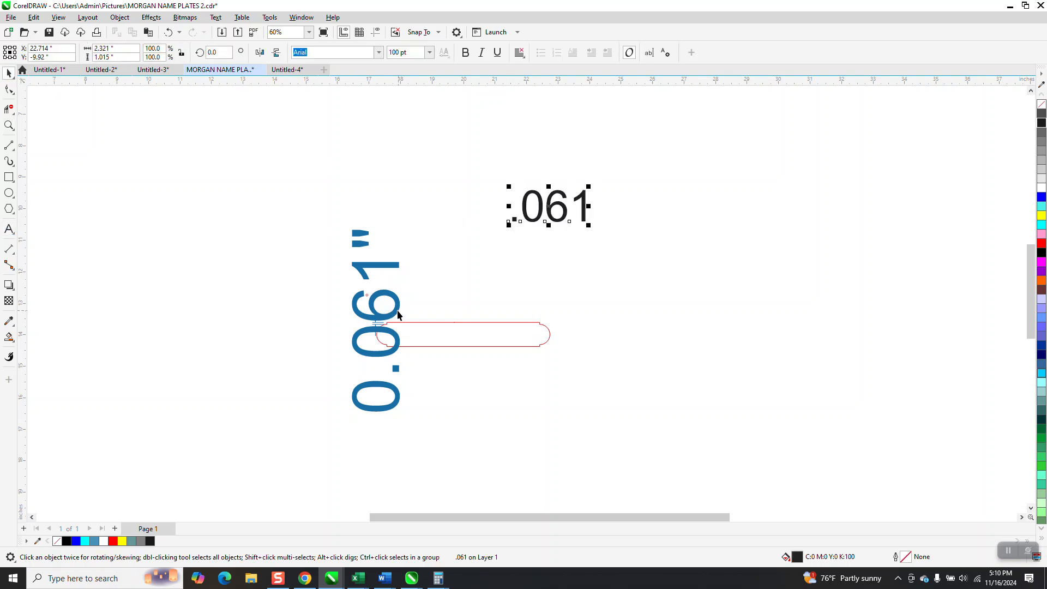
left_click(398, 314)
key("Delete")
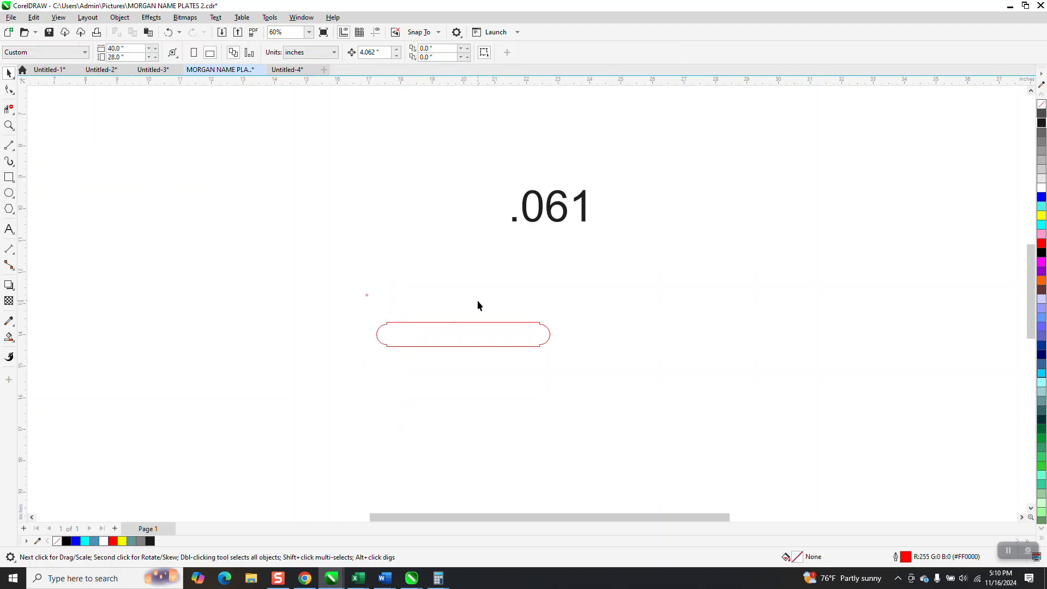
Step: Switch to Calculator and multiply 0.061 by 2
left_click(565, 219)
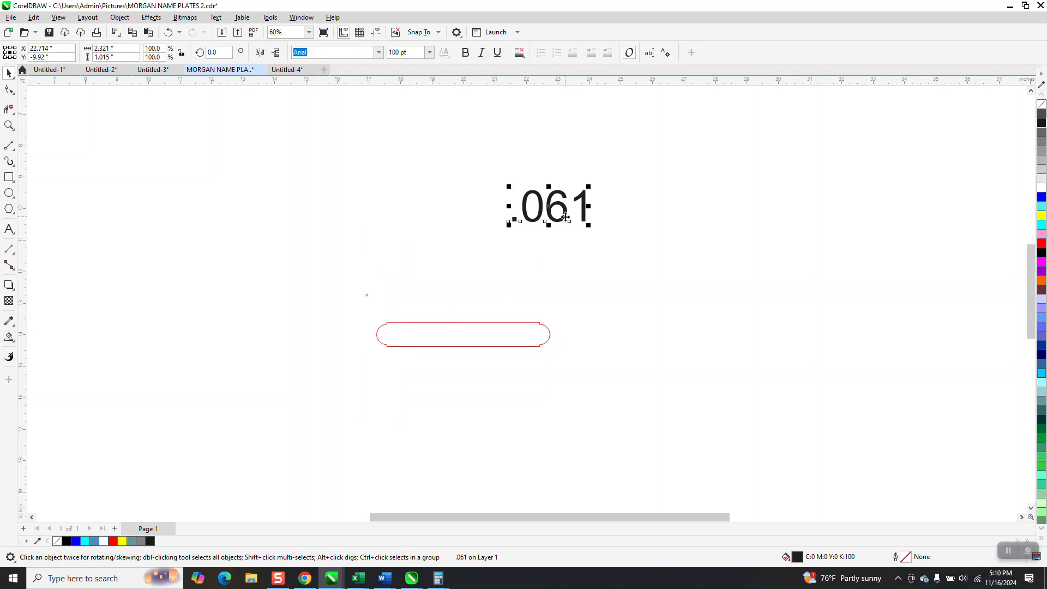
key("alt+Tab")
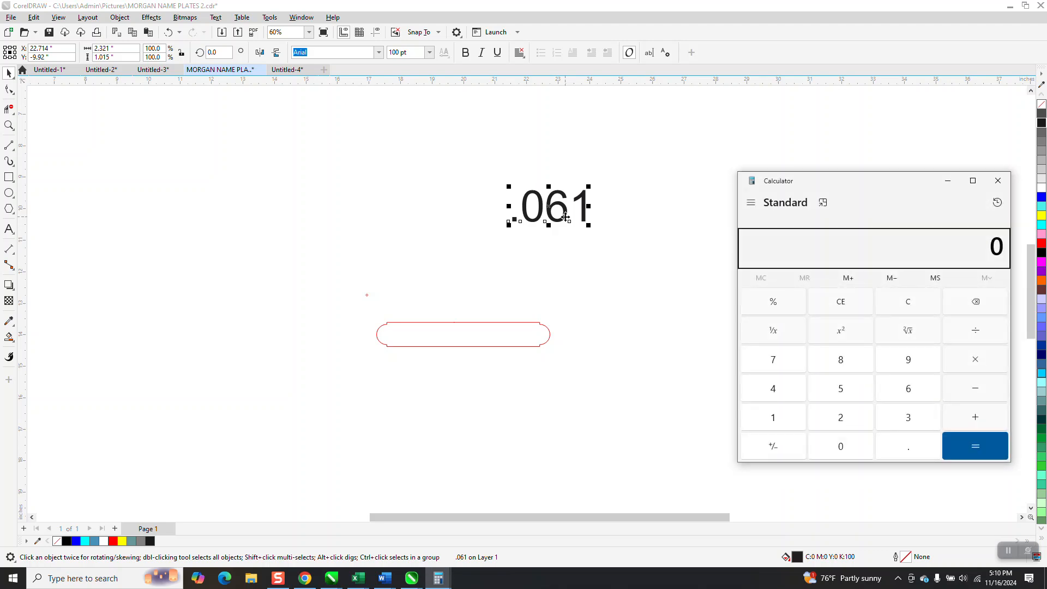
key("6")
key("BackSpace")
type(".061")
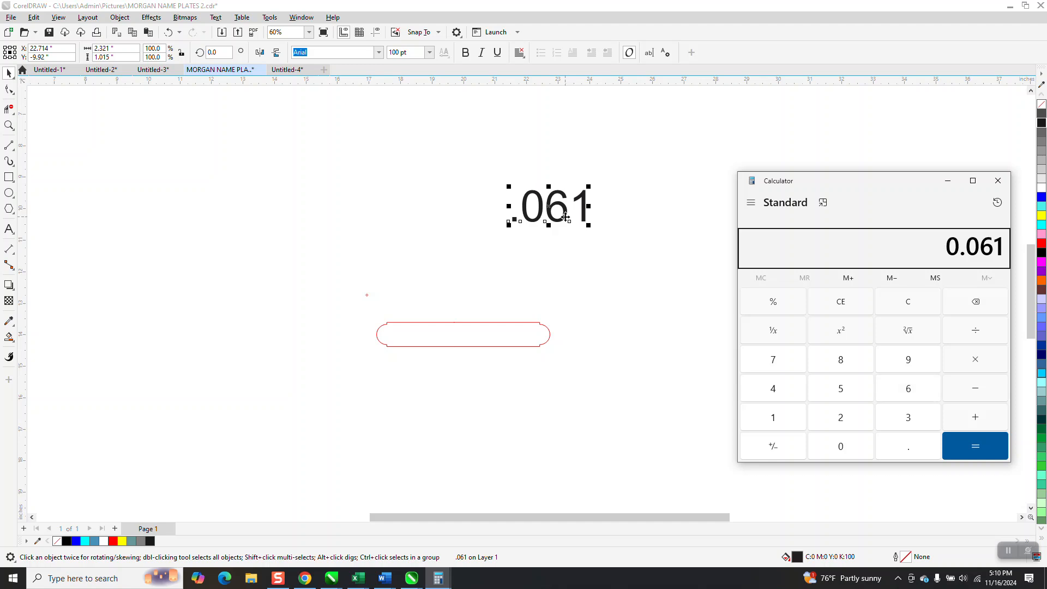
type(" × 2")
key("Return")
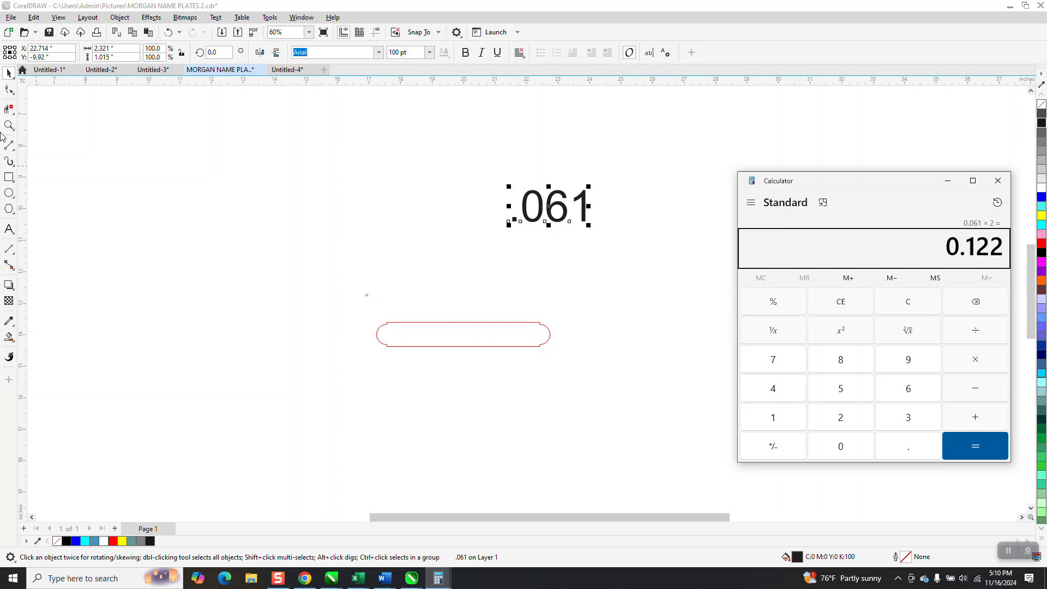
Step: Add the text ".122" directly below the .061 note in CorelDRAW
left_click(8, 229)
left_click(521, 263)
type(".12")
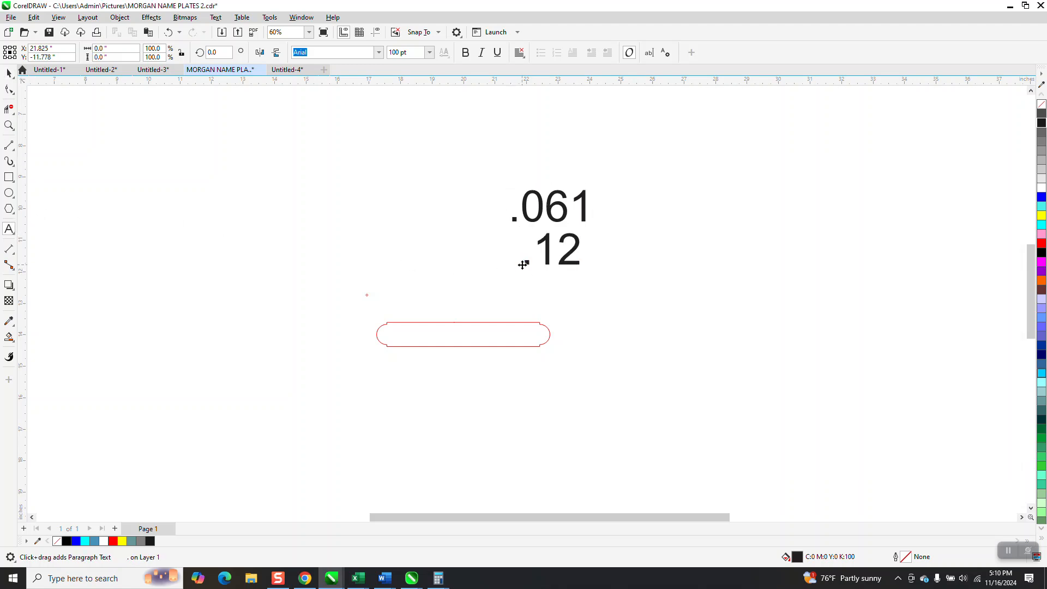
type("2")
key("Return")
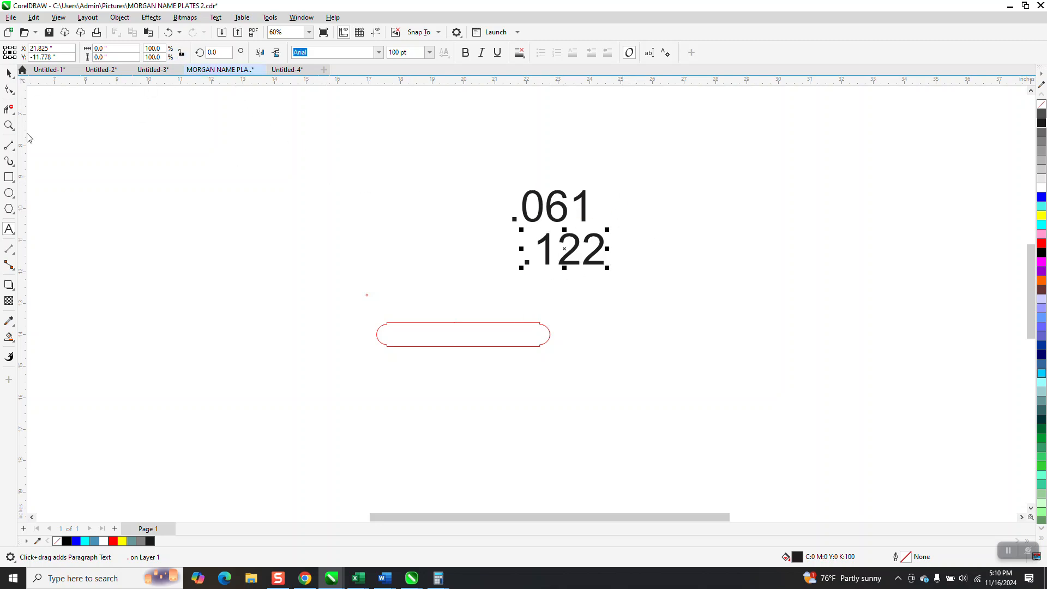
Step: Repeat the calculation 0.061 × 2 in Calculator and close it
key("XF86Calculator")
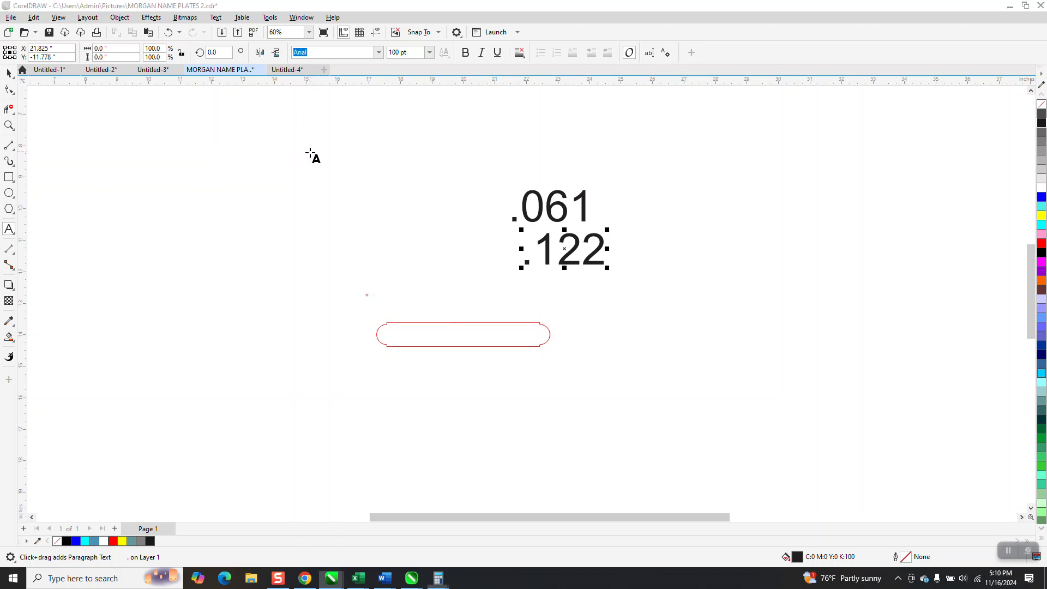
type(".062")
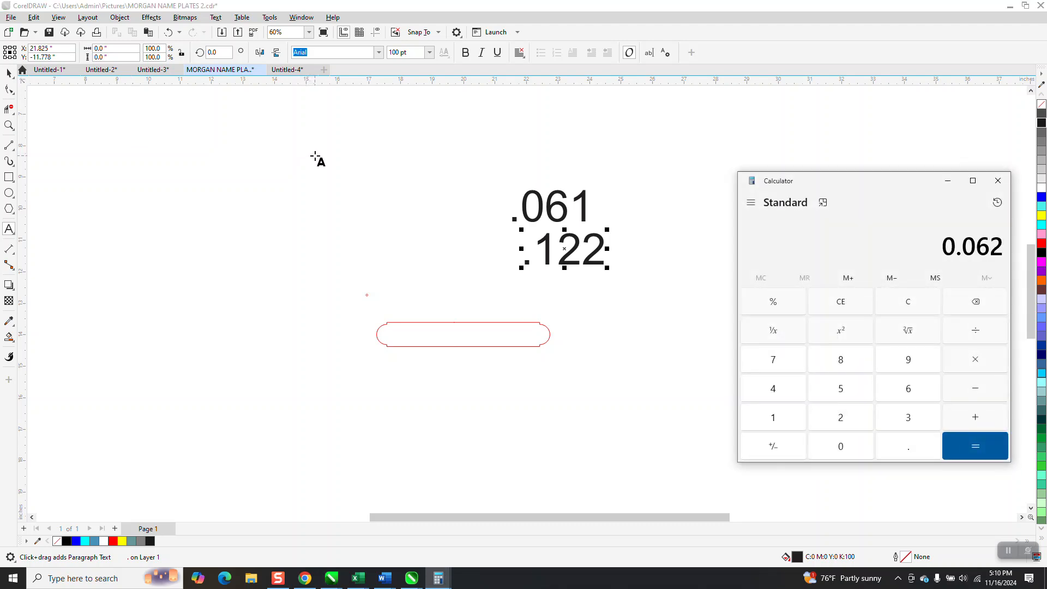
key("BackSpace")
type("1")
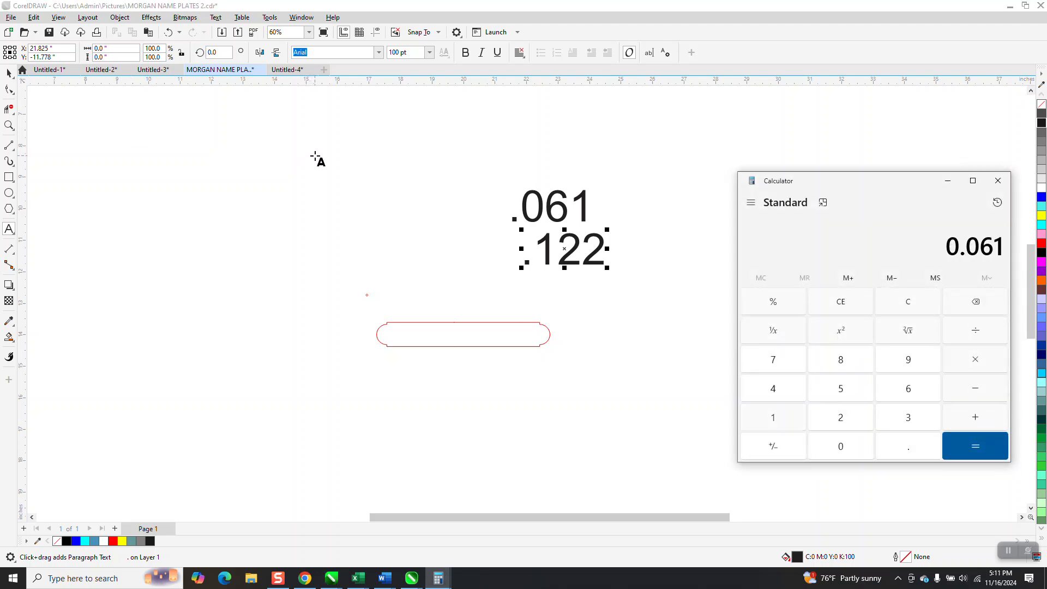
type("2")
key("Return")
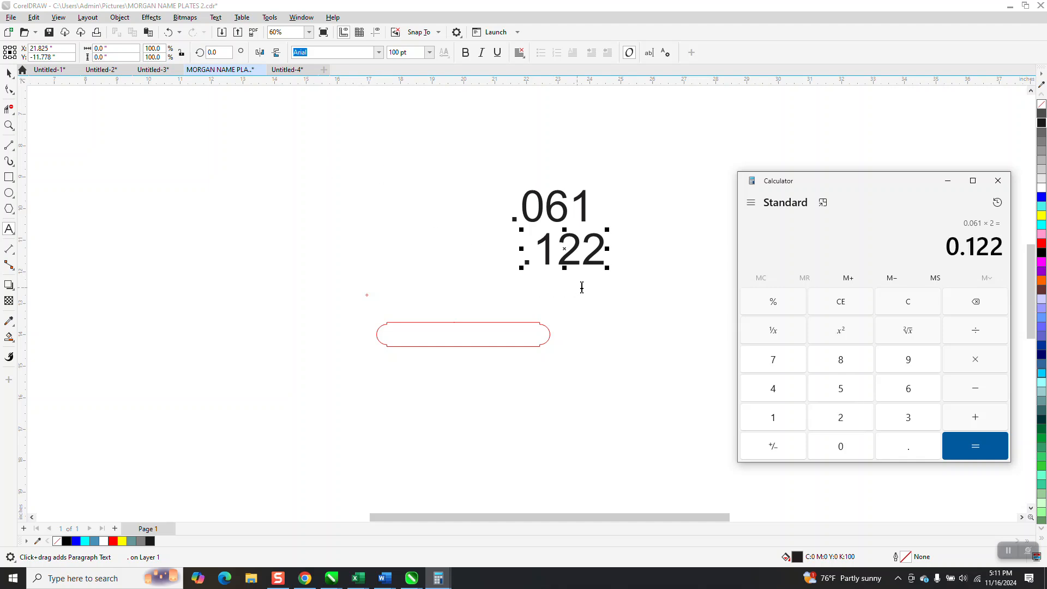
left_click(999, 181)
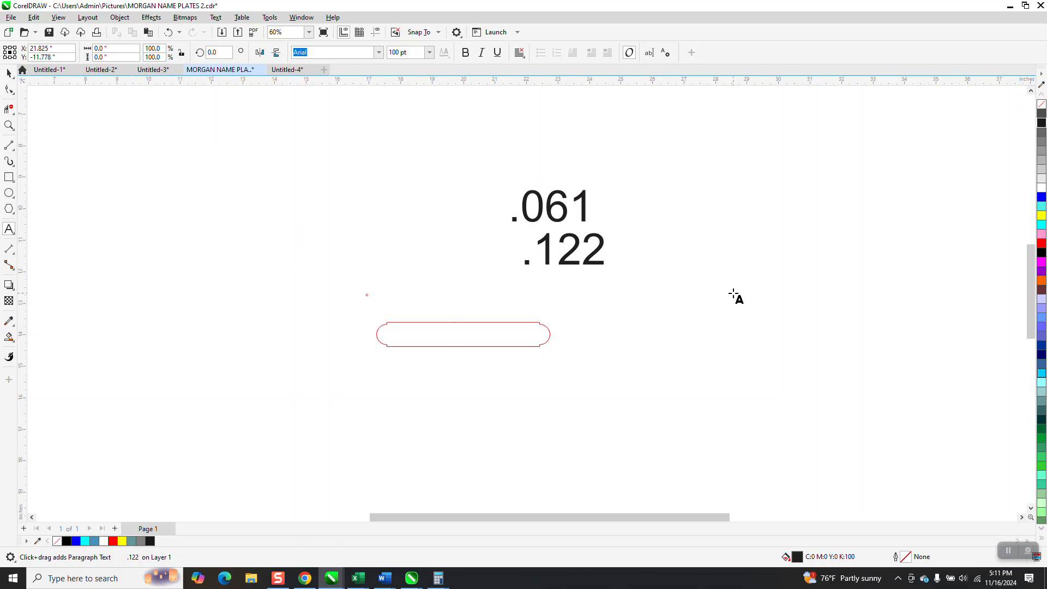
Step: Open Calculator again and subtract 0.122 from the 0.875 plate height
key("alt+Tab")
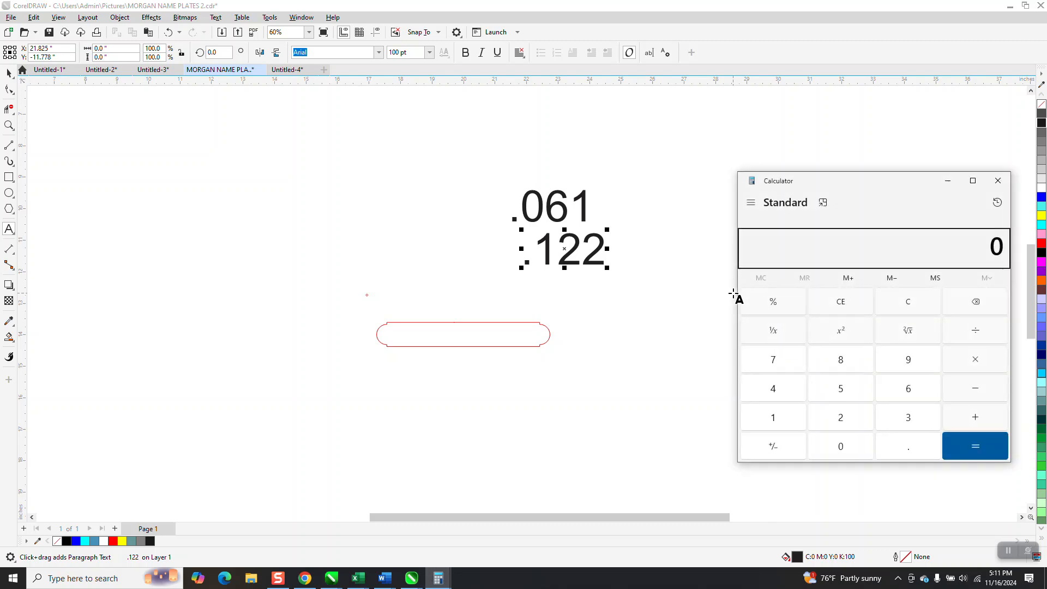
type(".")
type("875")
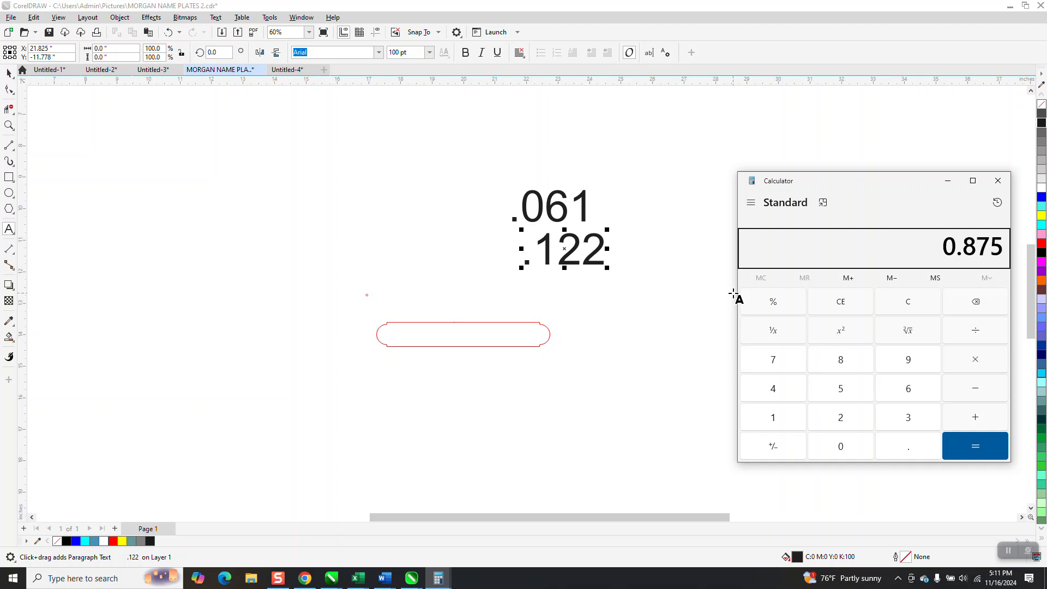
key("minus")
type(".")
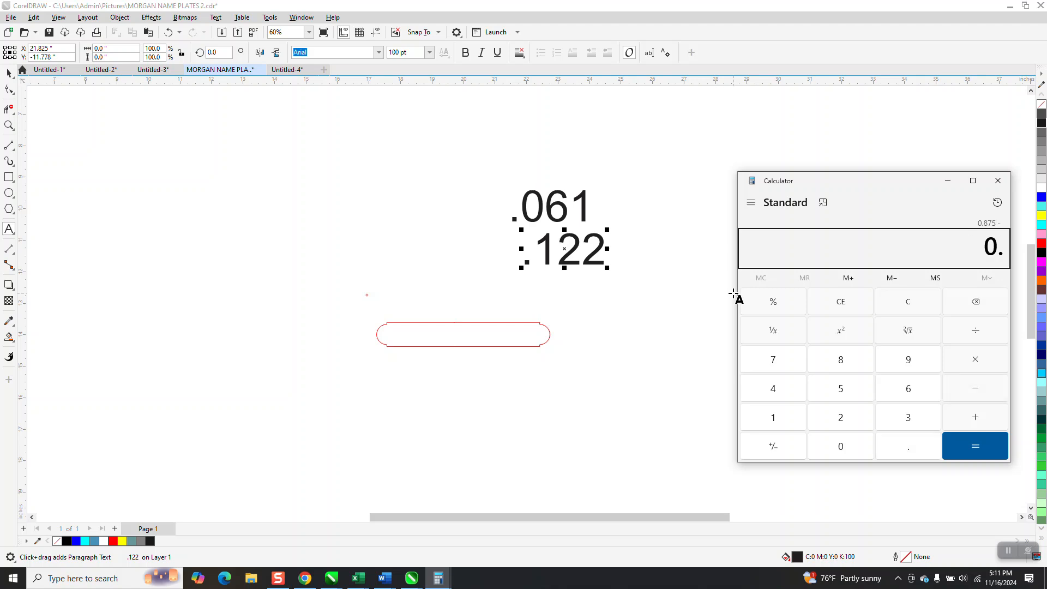
type("122")
key("minus")
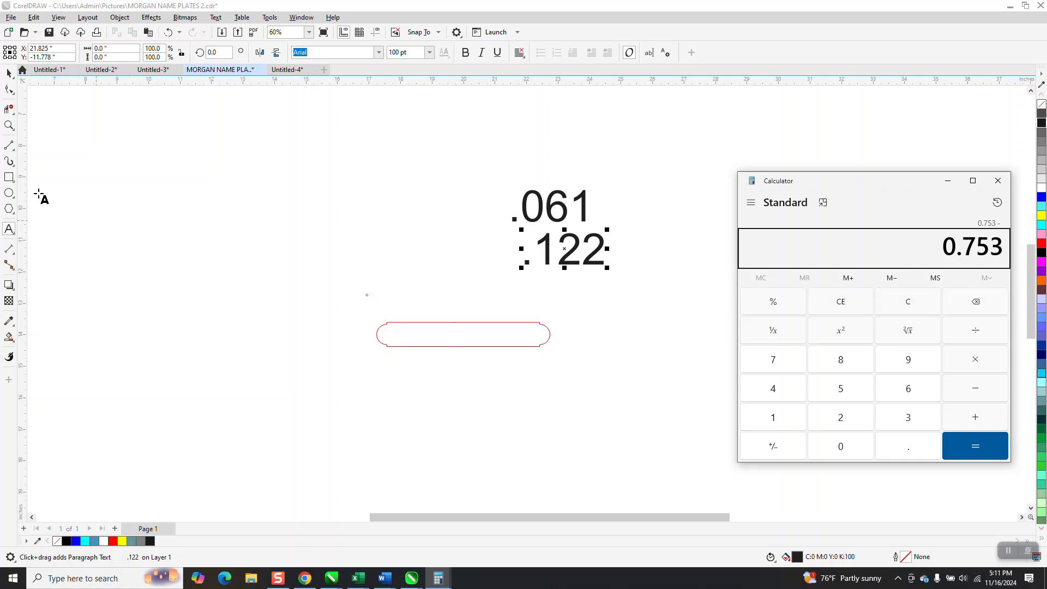
Step: Draw a circle about 1.5 inches in diameter in the empty area above and left of the plate outline
left_click(9, 194)
left_click_drag(307, 189, 253, 243)
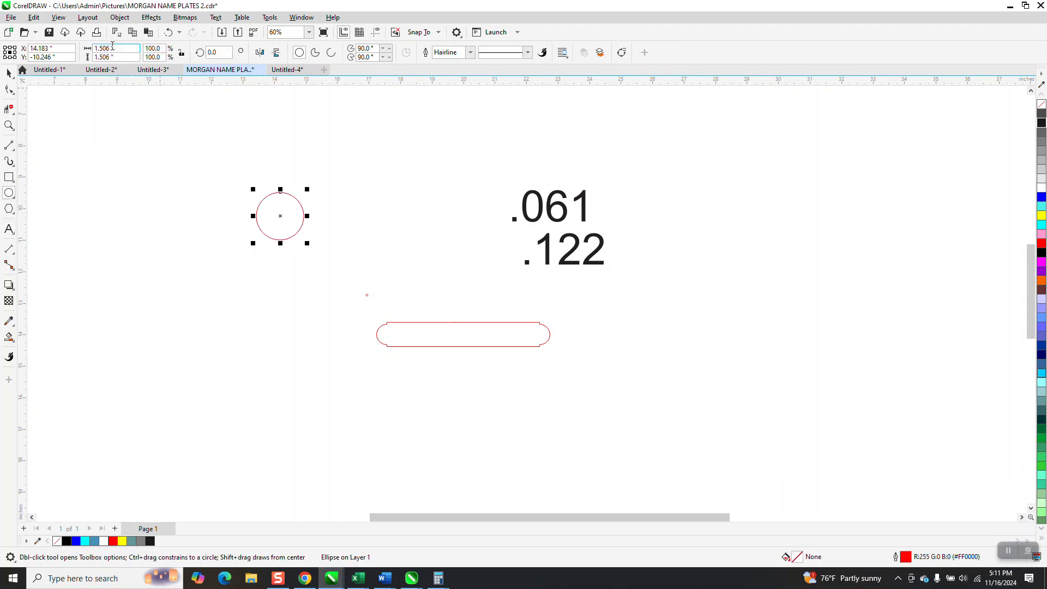
Step: Try to set only the circle's width to 0.753 inches, and undo the change
double_click(120, 48)
type(".753")
key("Return")
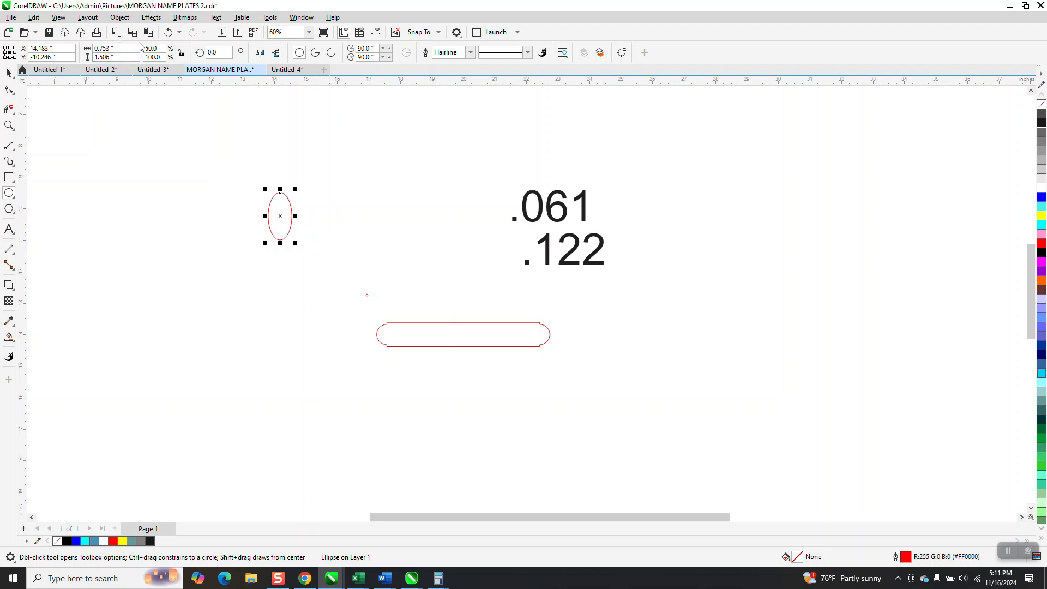
left_click(168, 35)
Step: Resize the circle to 0.732 inches with its proportions locked, and move it beside the plate outline's left end
left_click(181, 53)
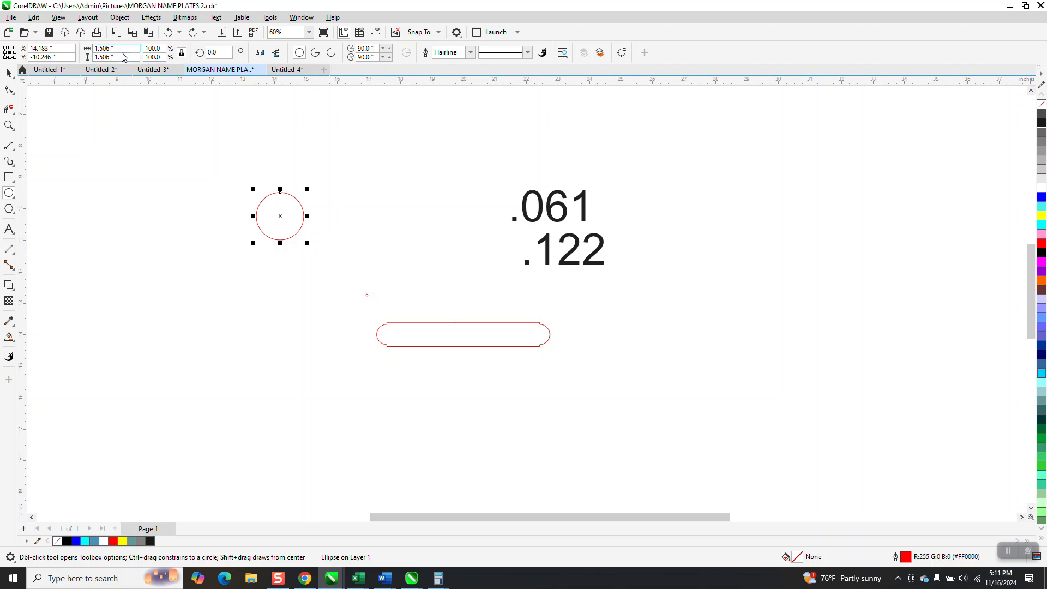
left_click_drag(119, 49, 83, 52)
type(".")
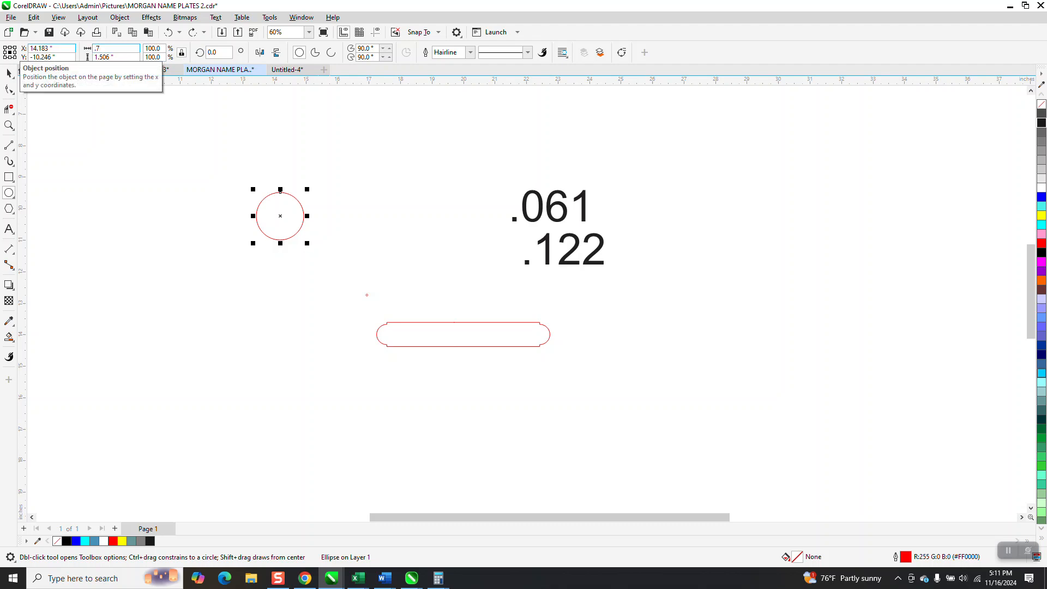
type("732")
key("Return")
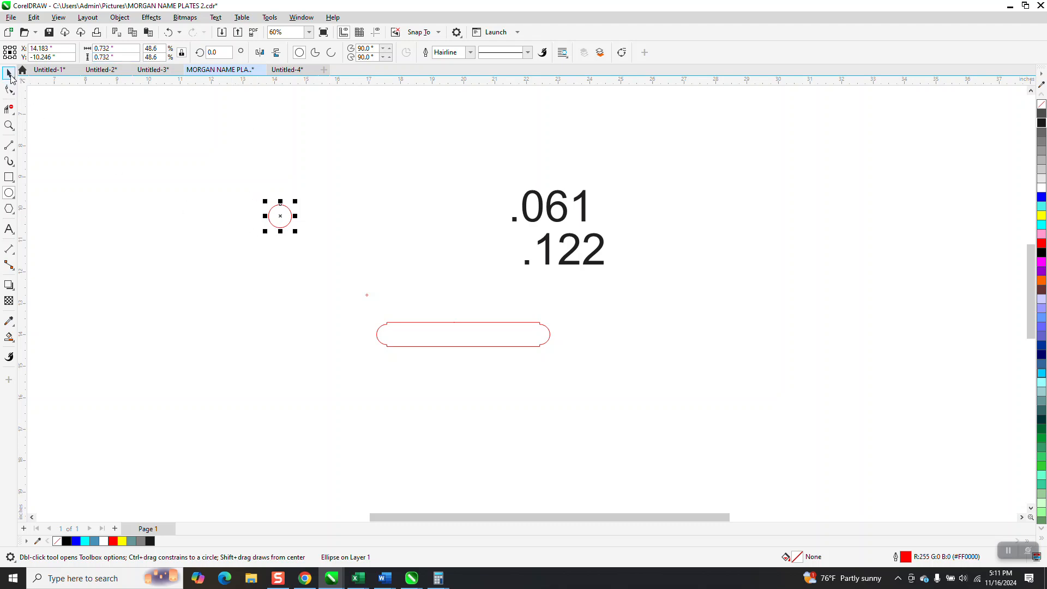
key("space")
left_click_drag(293, 240, 302, 322)
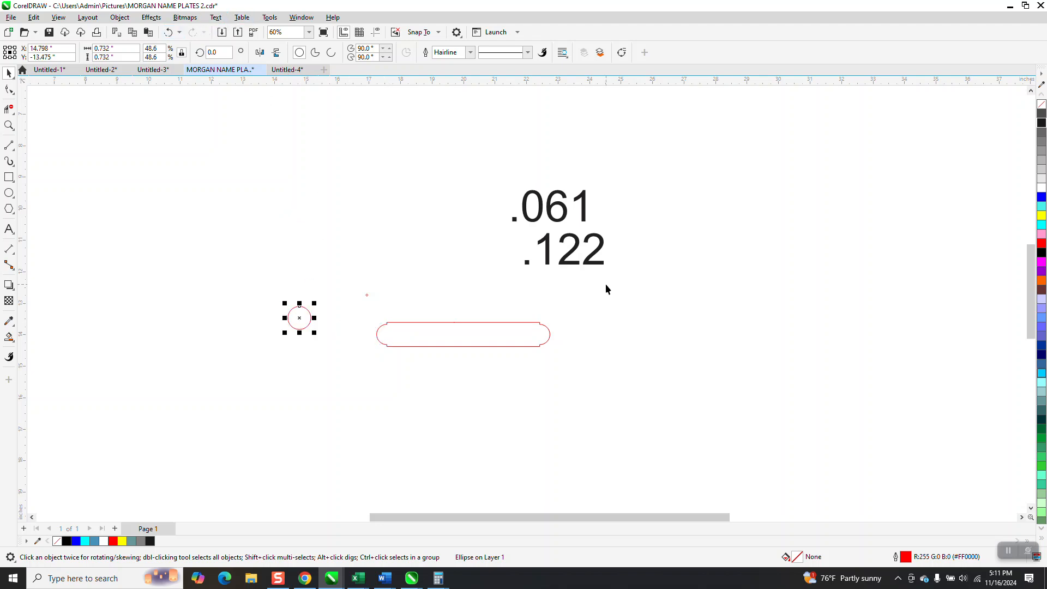
Step: Recheck the circle diameter in Calculator by subtracting 0.122 from 0.875
key("XF86Calculator")
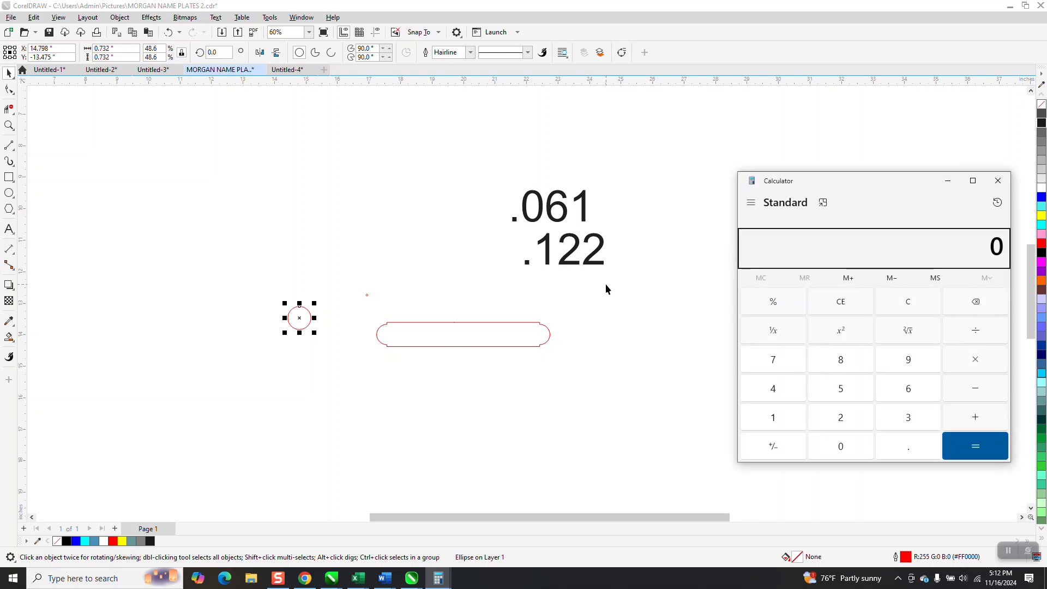
type(".875")
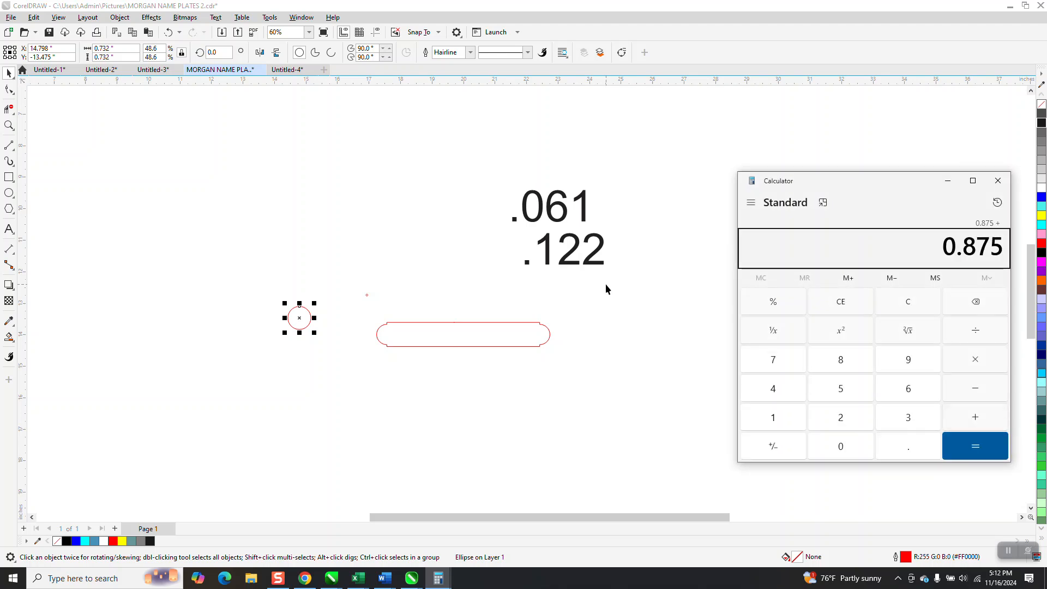
key("minus")
type(".122")
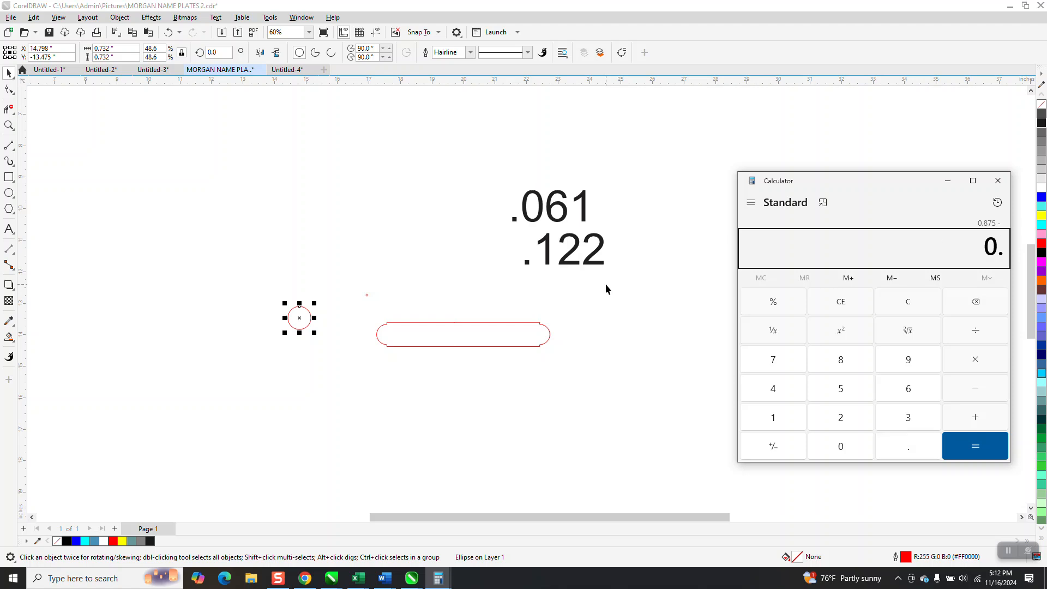
key("Return")
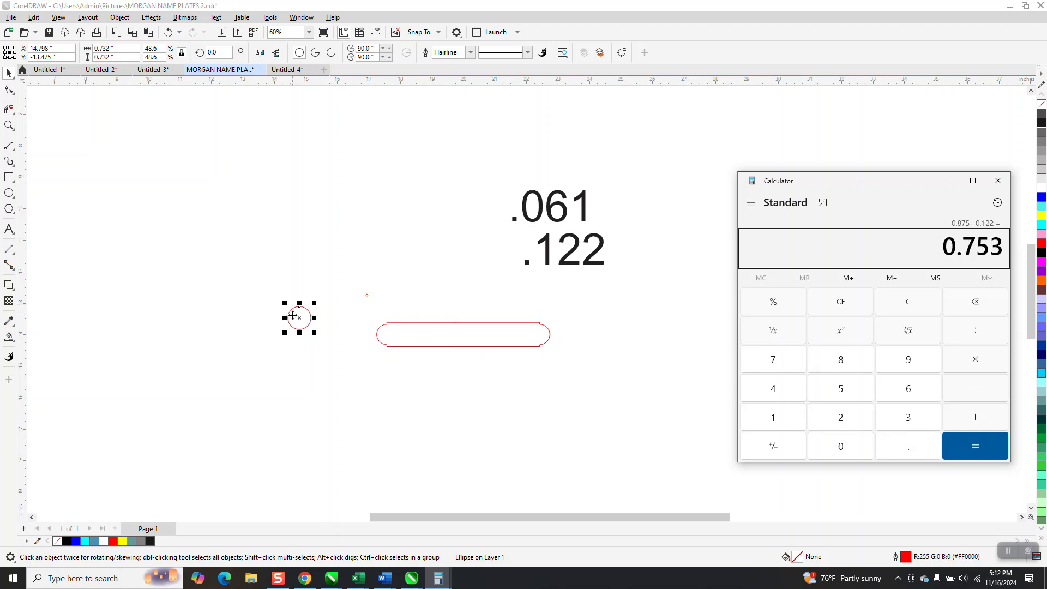
Step: Resize the circle to 0.753 inches with its proportions locked and place it beside the plate outline's left end
left_click(129, 53)
key("BackSpace")
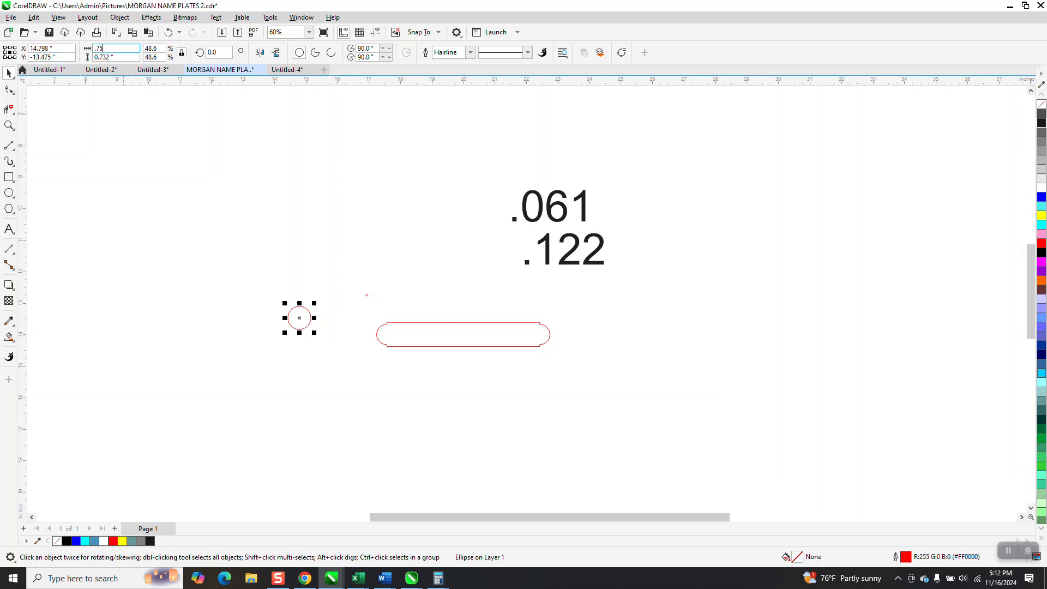
type(".753")
key("Return")
left_click_drag(309, 321, 402, 339)
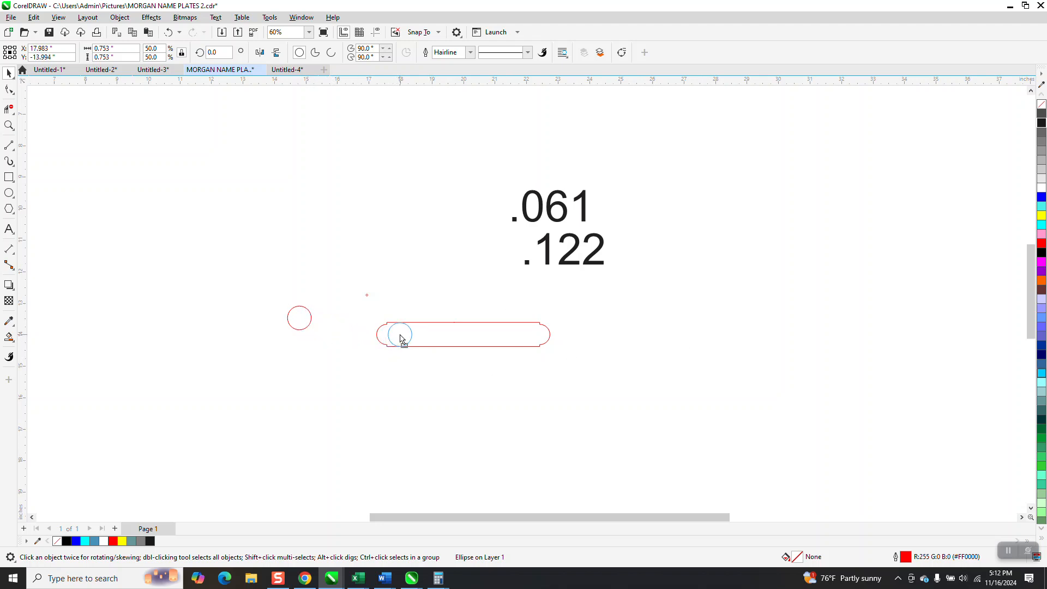
left_click_drag(402, 339, 360, 347)
Step: Draw a rectangle about 5.4 inches wide below the plate outline and set its height to 7/8 inch with proportions locked
left_click(434, 327)
left_click(436, 323)
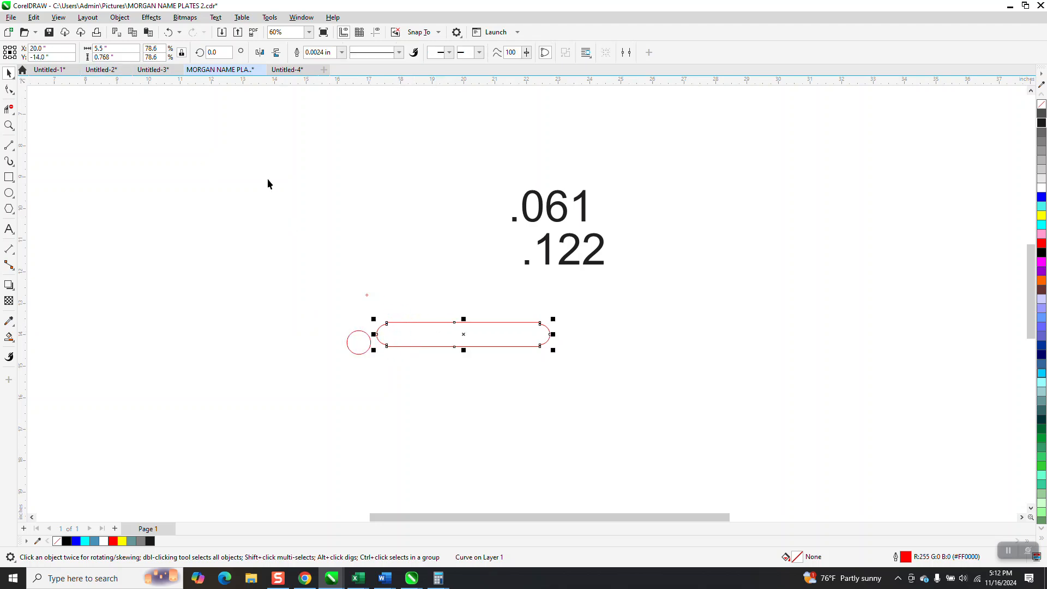
left_click(9, 177)
left_click_drag(417, 375, 557, 396)
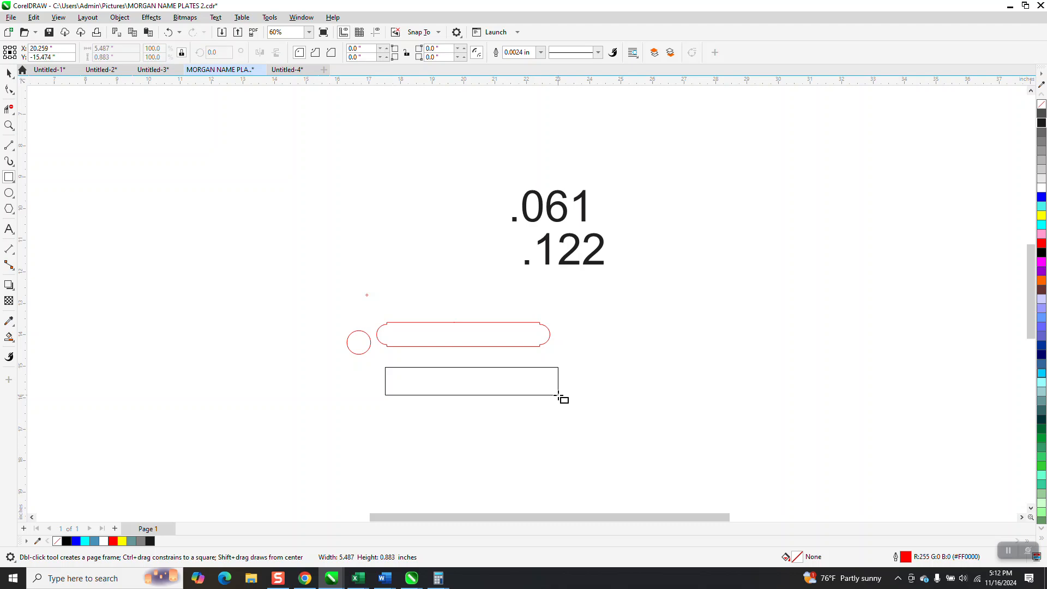
left_click_drag(118, 56, 56, 70)
type(".")
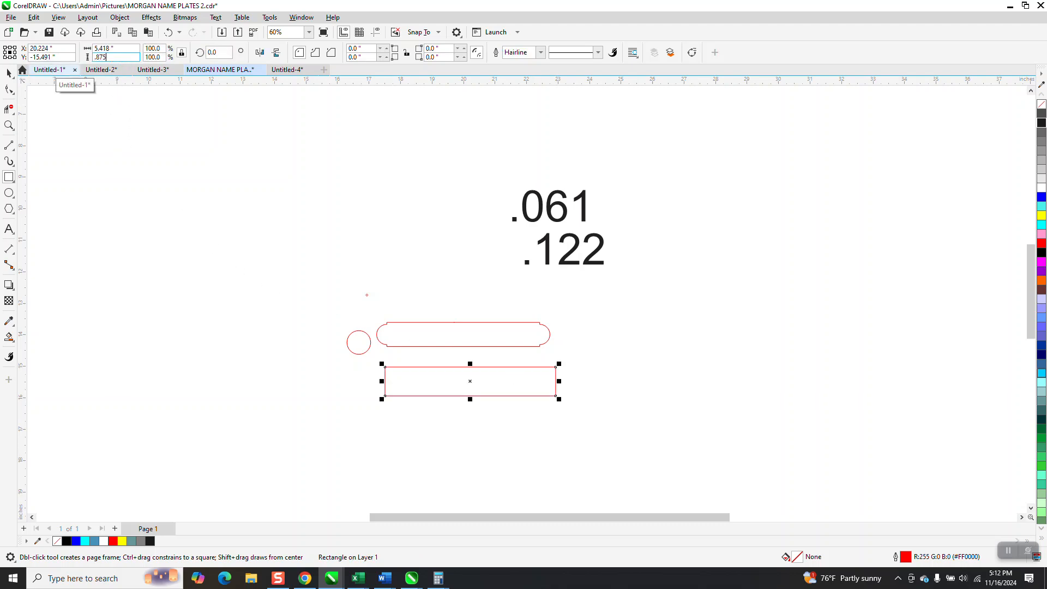
type("875")
key("Return")
left_click_drag(114, 56, 85, 72)
type("7/")
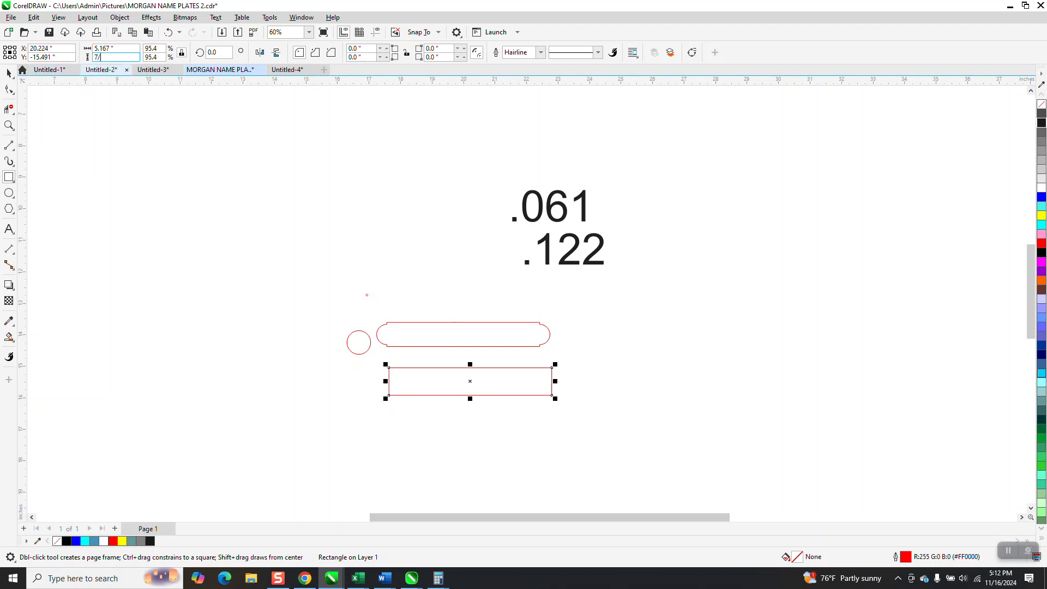
type("8")
key("Return")
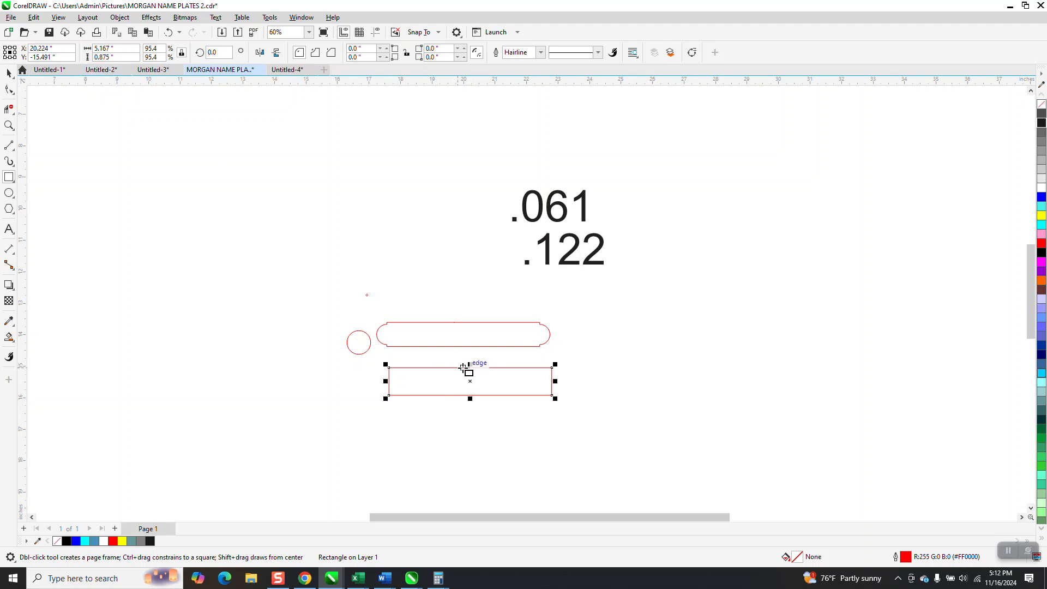
Step: Move the 0.753 inch circle so its center sits on the midpoint of the rectangle's left edge
left_click(10, 74)
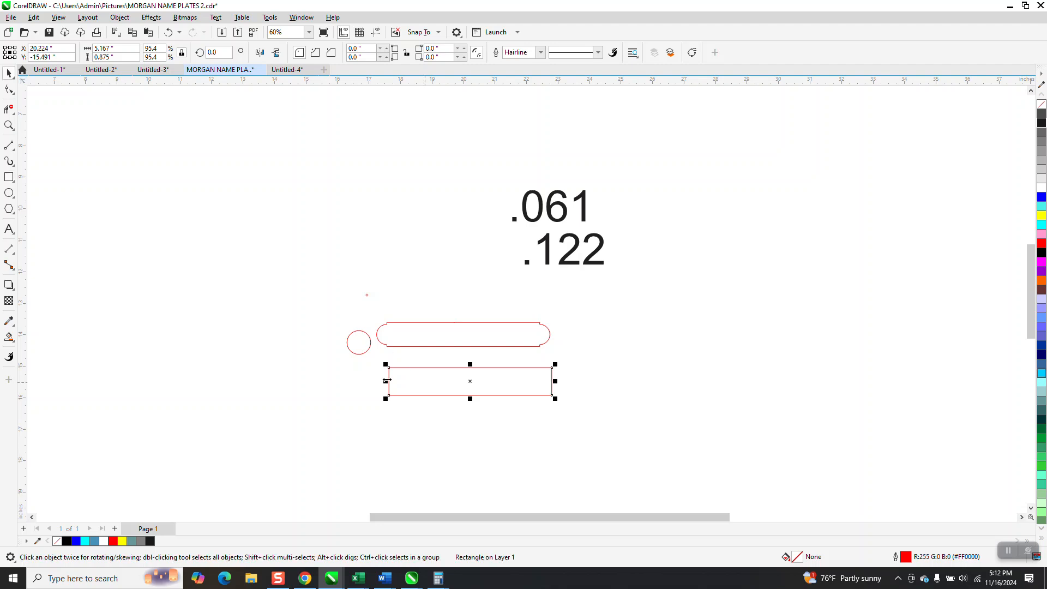
left_click_drag(360, 348, 390, 388)
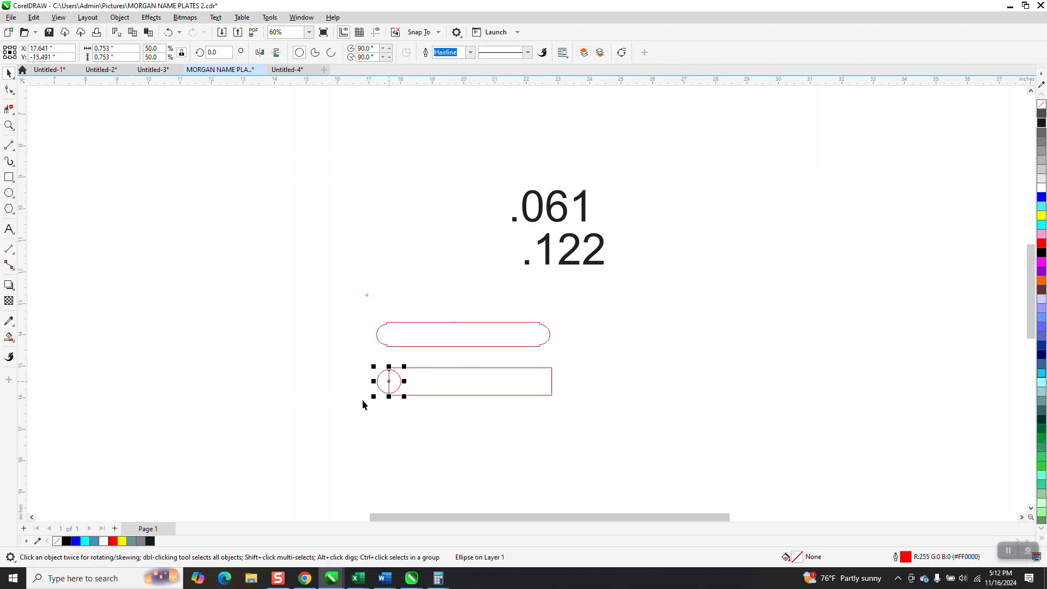
left_click(9, 126)
left_click_drag(350, 355, 451, 414)
scroll(376, 374, "down", 1)
scroll(358, 361, "down", 1)
scroll(358, 361, "down", 2)
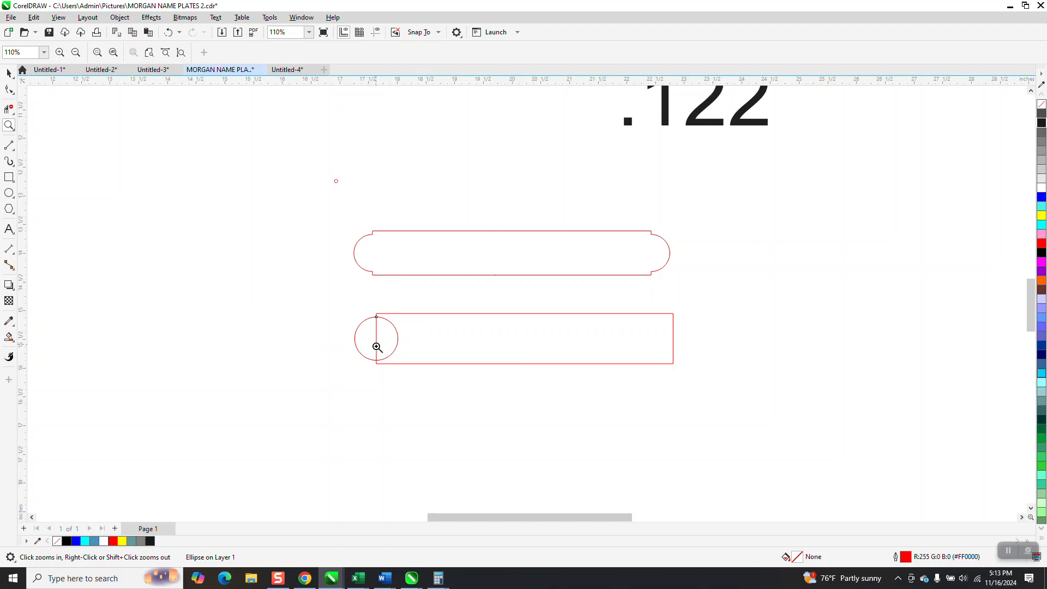
Step: Place a copy of the circle centered on the midpoint of the rectangle's right edge
left_click(8, 73)
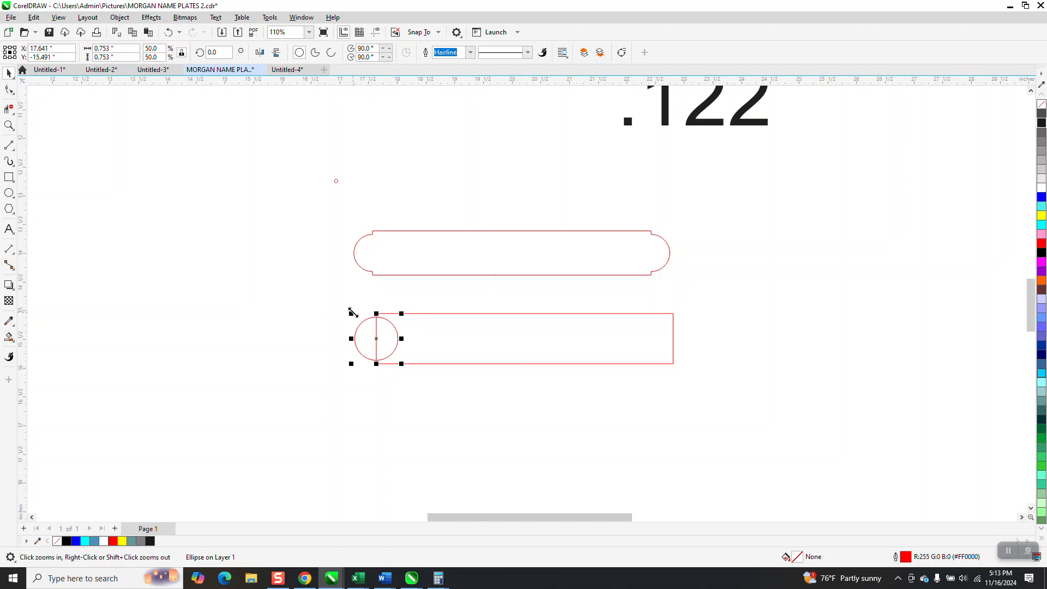
left_click(511, 332)
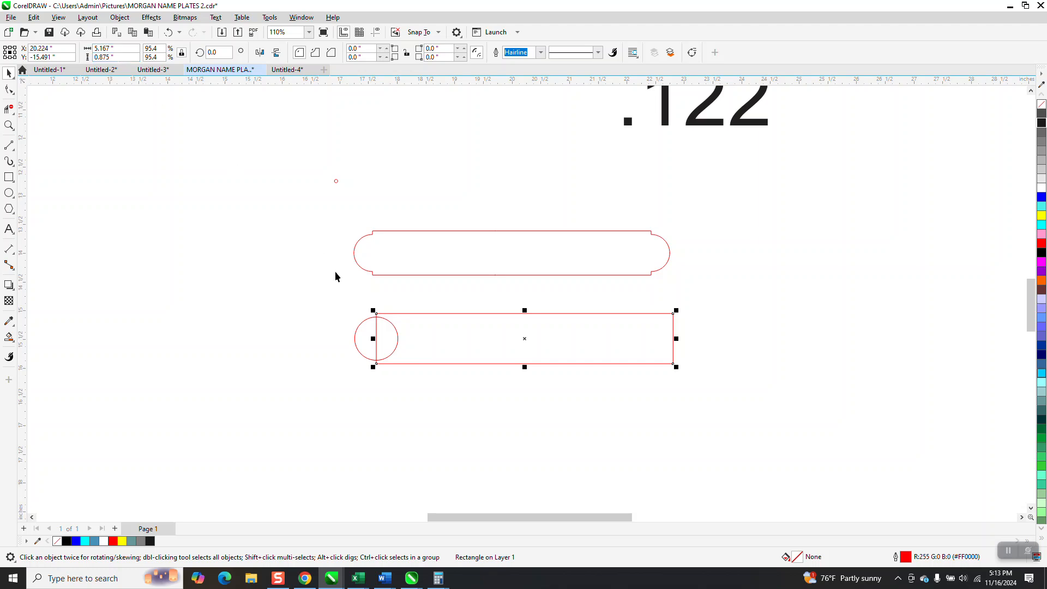
left_click_drag(328, 297, 692, 383)
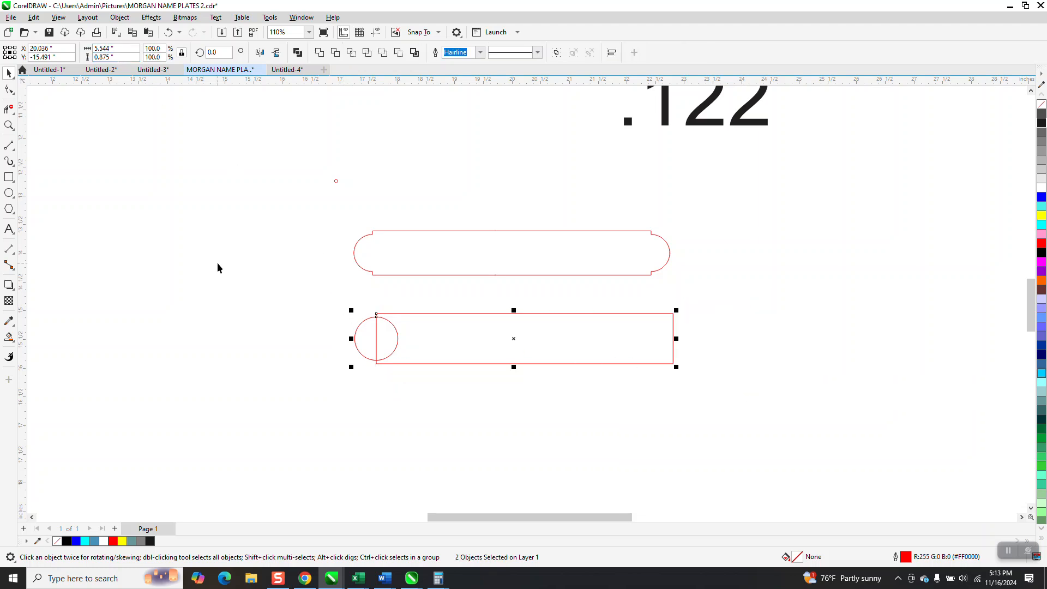
left_click(368, 314)
left_click(391, 324)
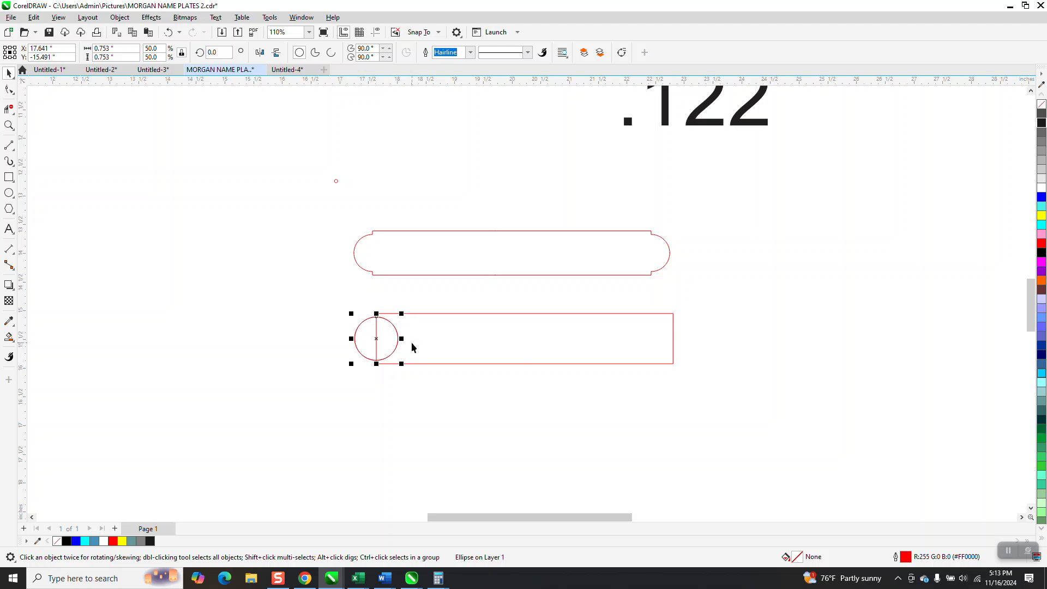
left_click_drag(378, 339, 672, 339)
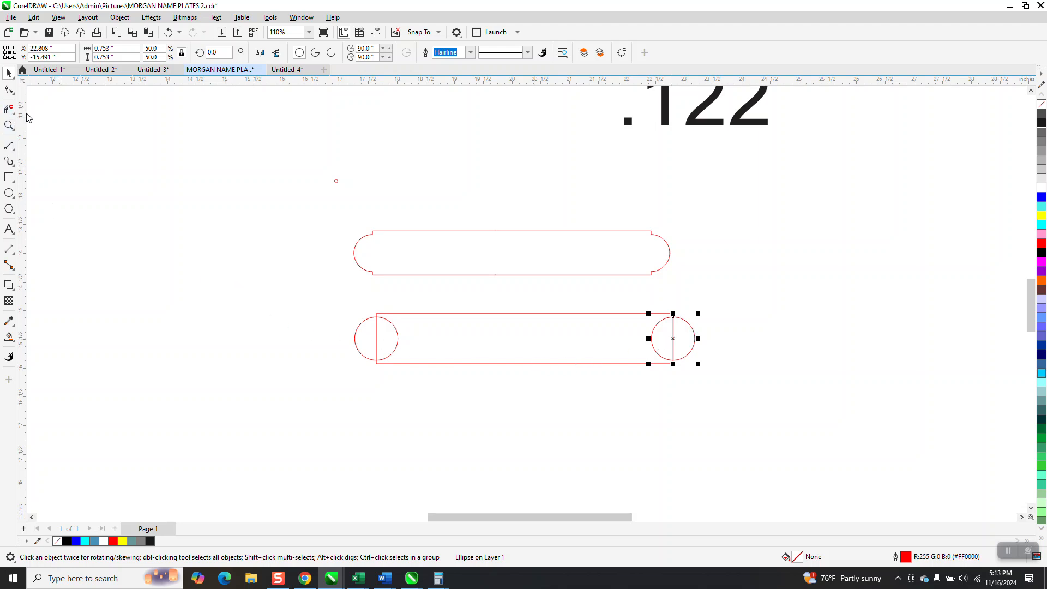
Step: Remove the overlapping circle arcs and rectangle edges inside both ends with the Virtual Segment Delete tool
left_click(8, 109)
left_click_drag(369, 328, 681, 343)
left_click(9, 73)
Step: Create a single closed shape from the trimmed plate outline with Smart Fill and move it below the original
left_click_drag(334, 285, 735, 393)
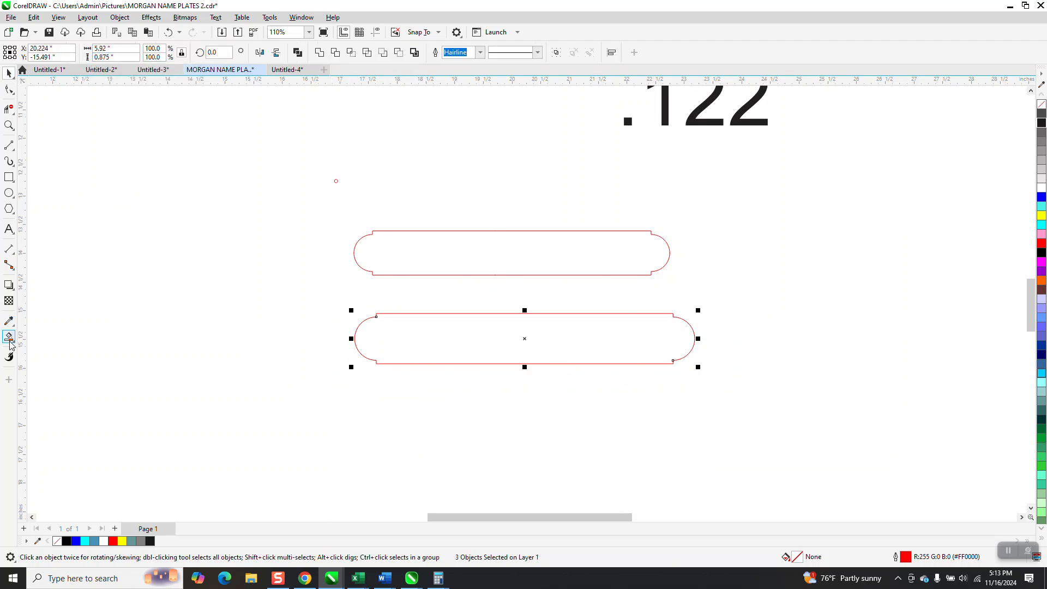
left_click(551, 350)
left_click(8, 73)
left_click_drag(527, 347, 518, 434)
Step: Remove the fill from the new plate shape and give it a red outline
left_click(1042, 105)
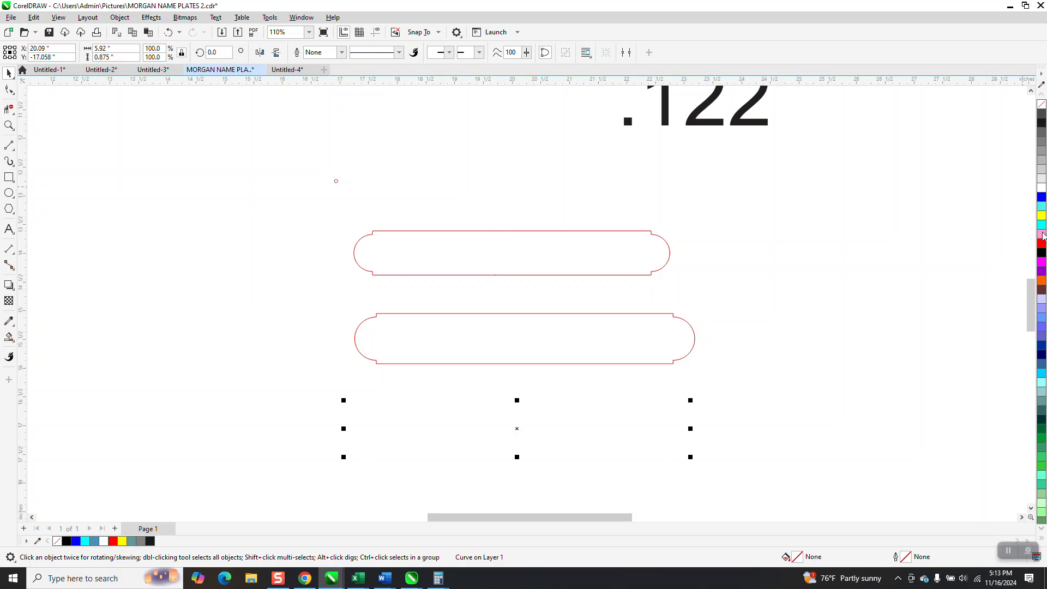
right_click(1042, 252)
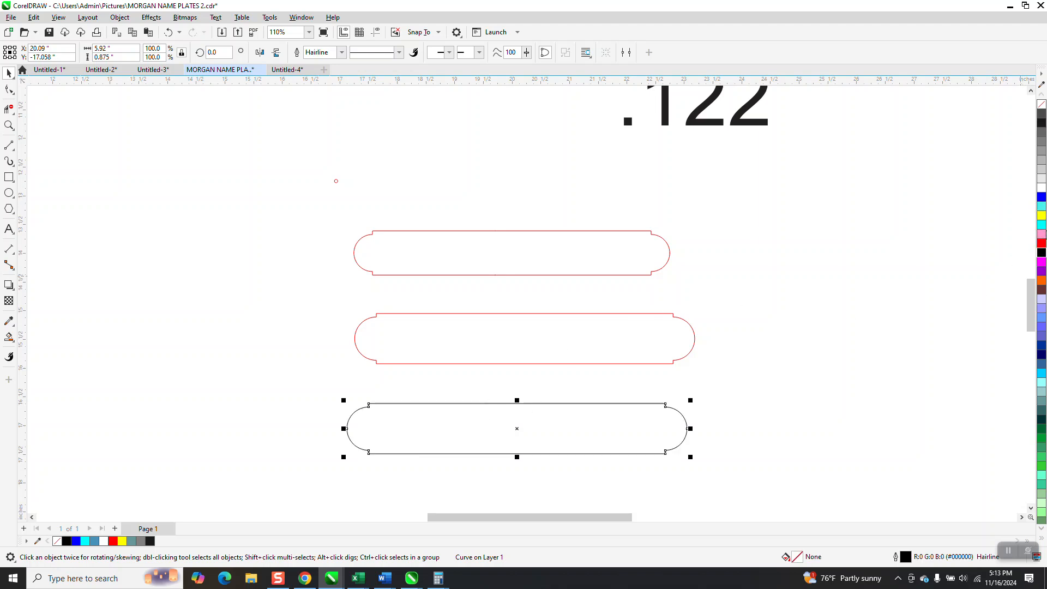
right_click(1042, 244)
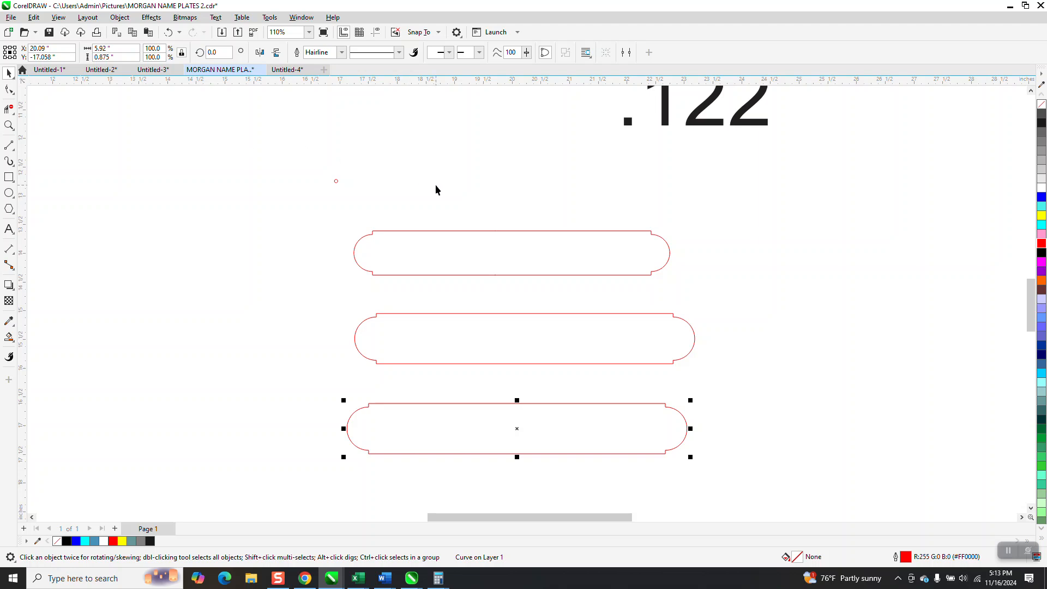
Step: Calculate the plate's excess length in Calculator by subtracting 5.5 from 5.92
key("XF86Calculator")
type("5.92")
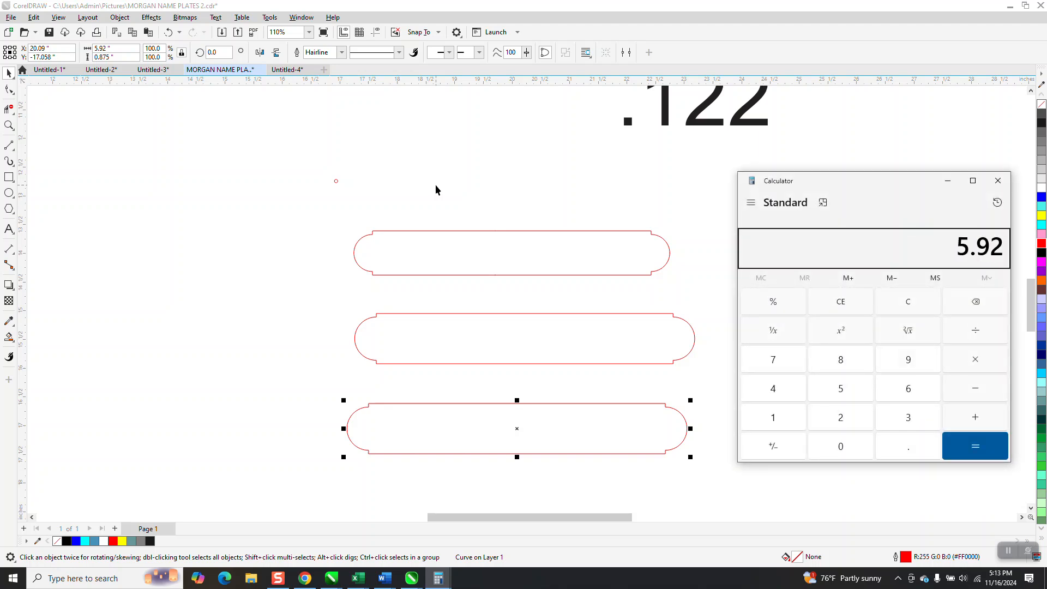
type("5.5")
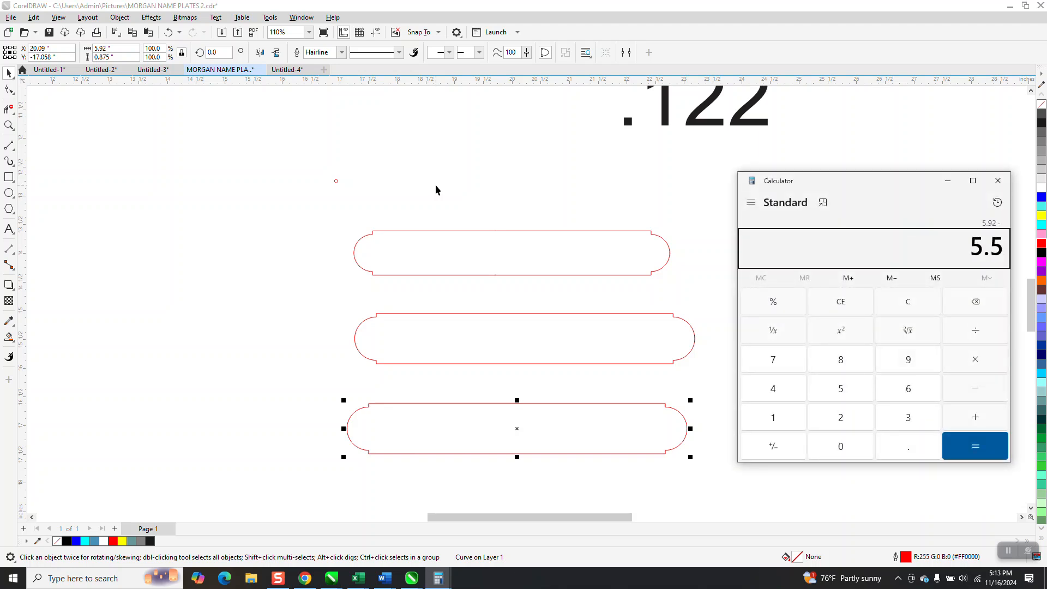
key("minus")
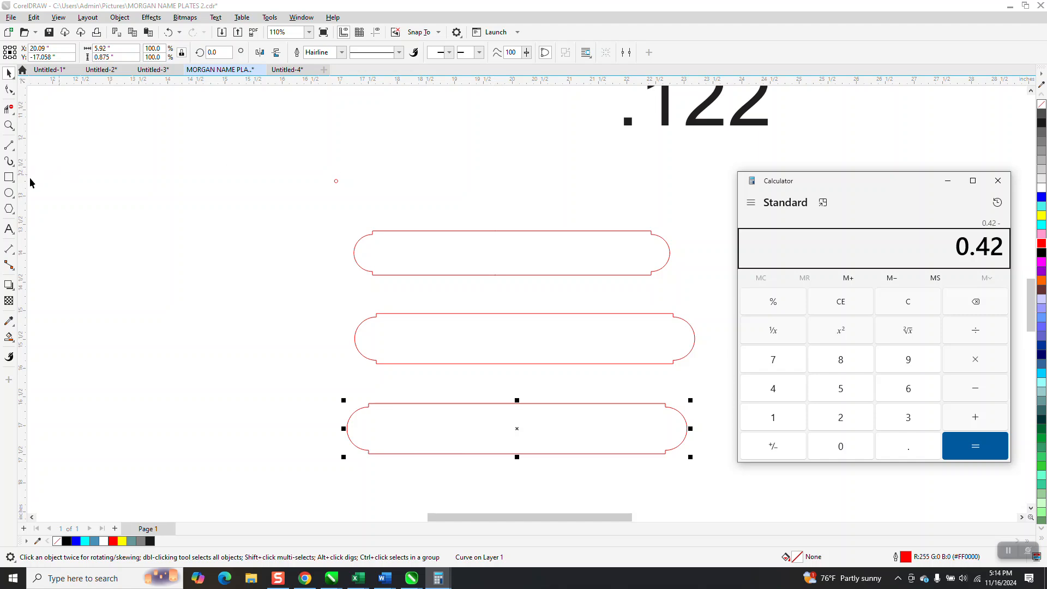
Step: Draw a square in the empty area above and left of the plates and set its size to 0.42 inches
left_click(8, 177)
left_click_drag(192, 191, 195, 234)
left_click_drag(126, 50, 90, 50)
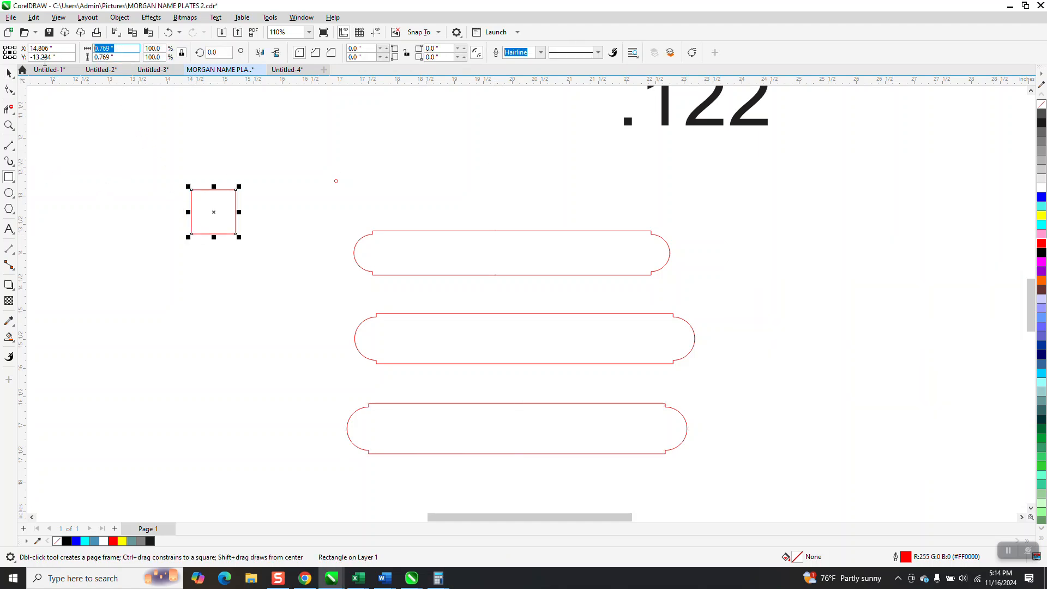
type(".42")
key("Return")
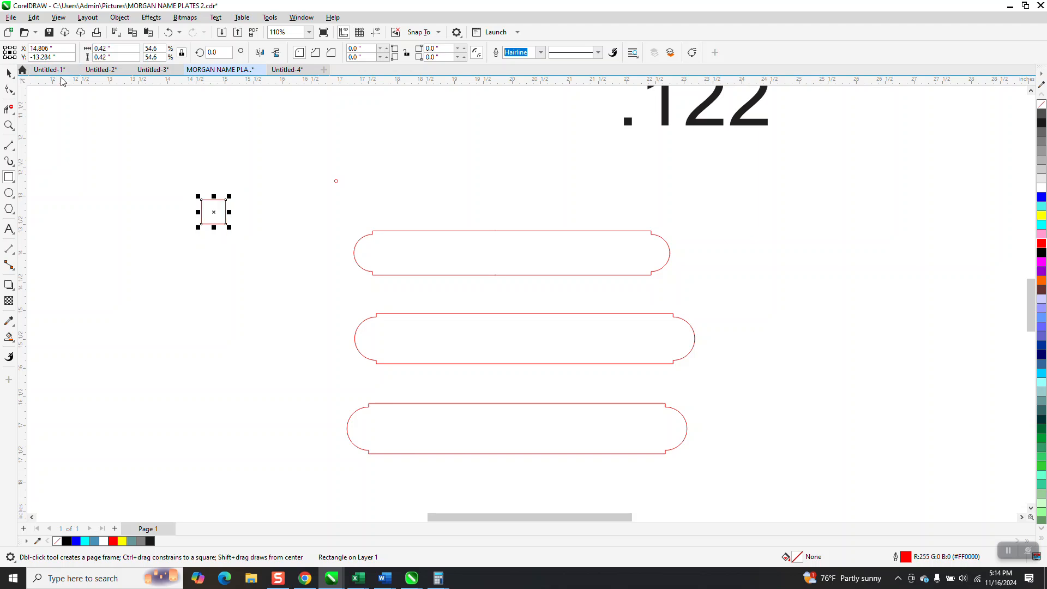
Step: Stretch the 0.42 inch square to about 1.9 inches tall and place it across the lowest plate, left of its center
left_click_drag(213, 227, 214, 312)
left_click(10, 75)
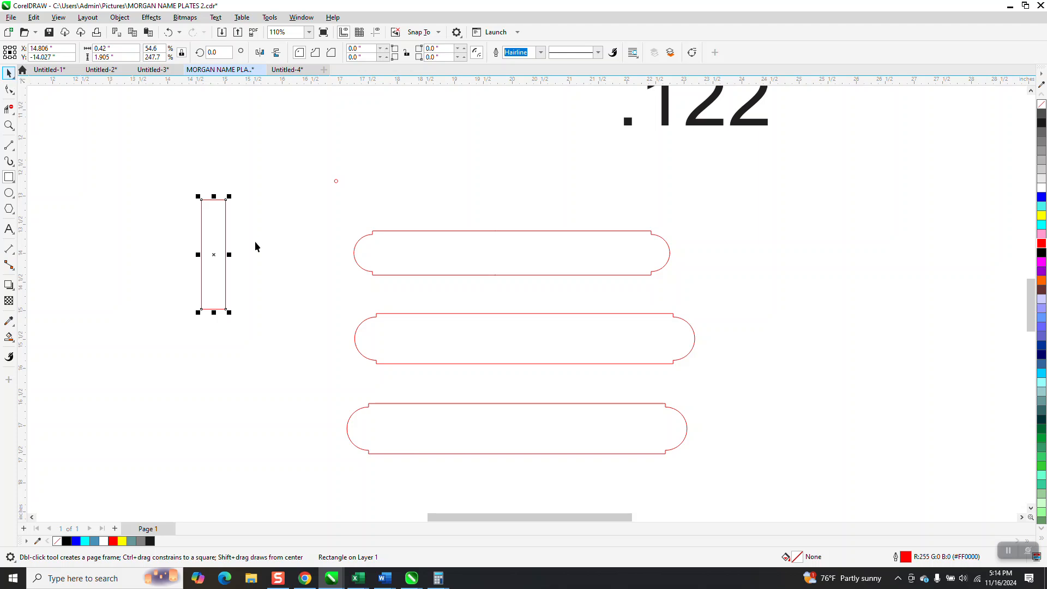
left_click_drag(214, 254, 486, 434)
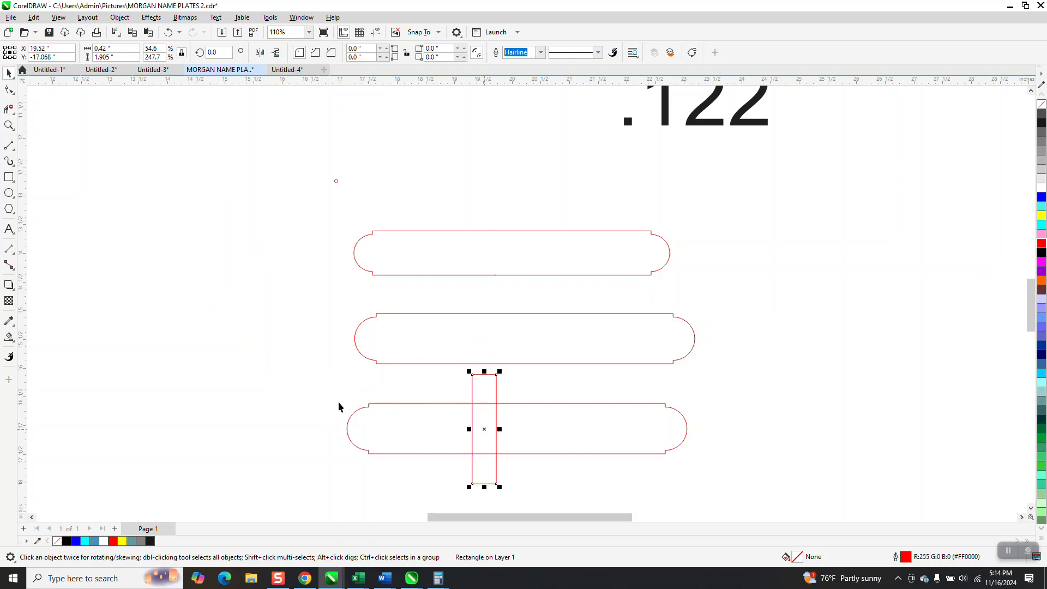
Step: Cut away the lowest plate's upper and lower edge segments inside the 0.42 inch strip and delete the strip
left_click(9, 109)
left_click(484, 404)
left_click(494, 453)
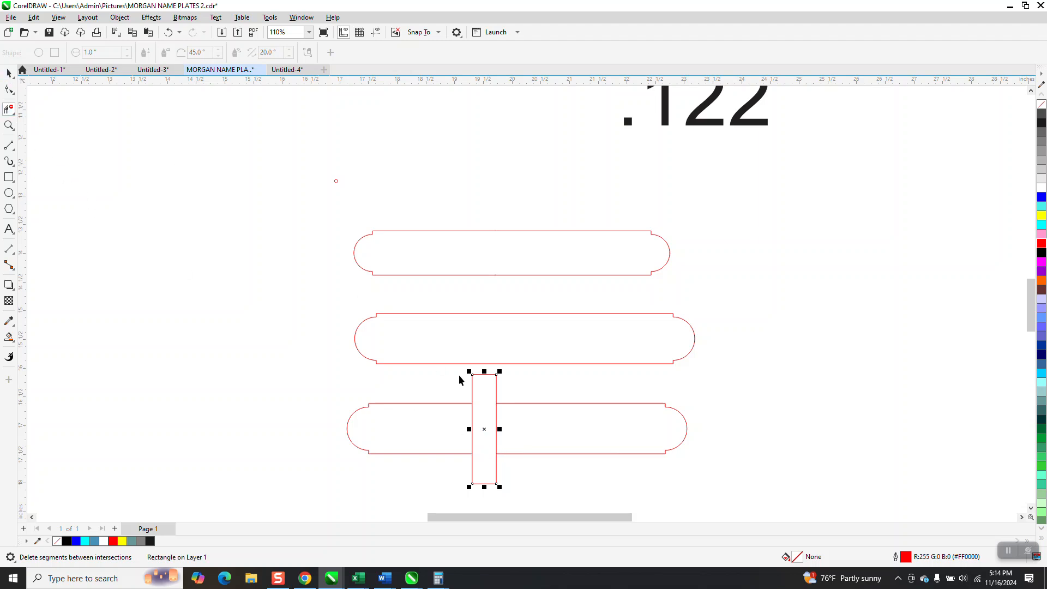
key("space")
left_click(501, 387)
left_click(496, 387)
key("Delete")
Step: Break the cut plate curve apart into separate left and right halves
left_click(526, 404)
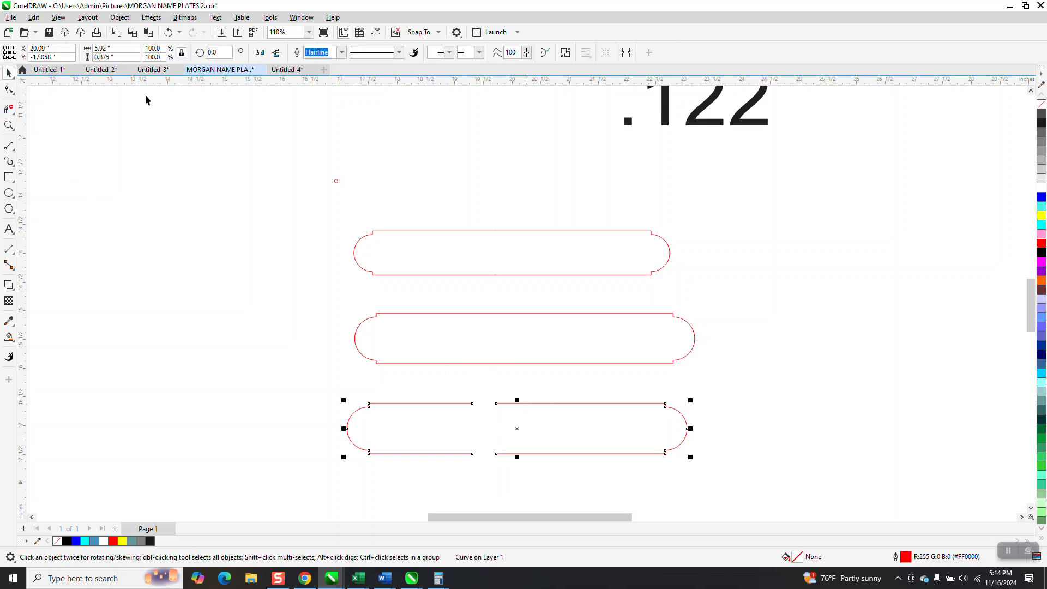
left_click(126, 18)
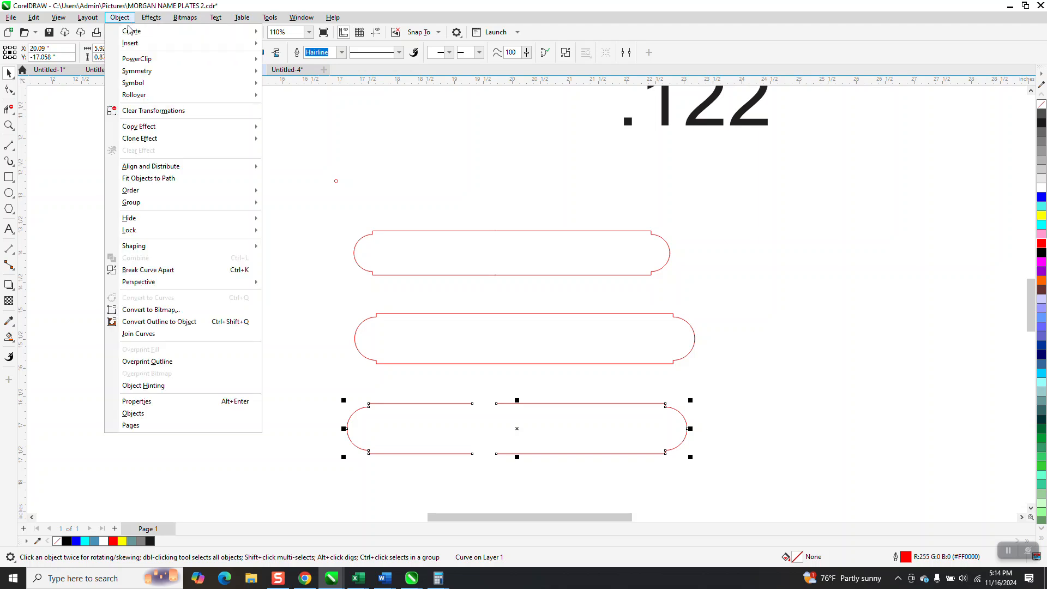
left_click(168, 270)
left_click(341, 322)
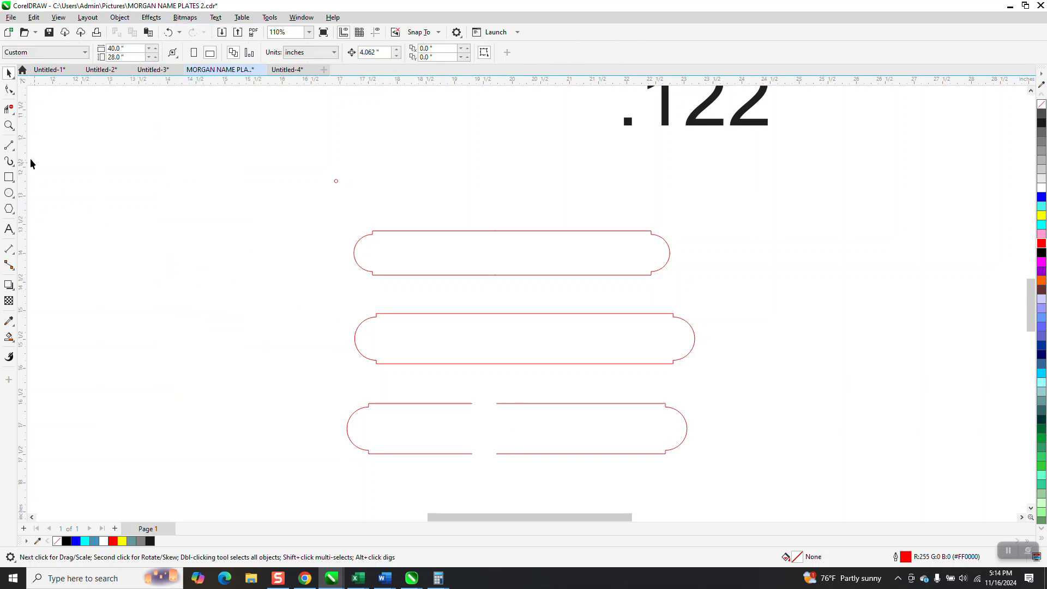
Step: Move the left half of the plate to the right so its end nodes snap to the right half's open ends
left_click(8, 126)
left_click_drag(309, 389, 551, 473)
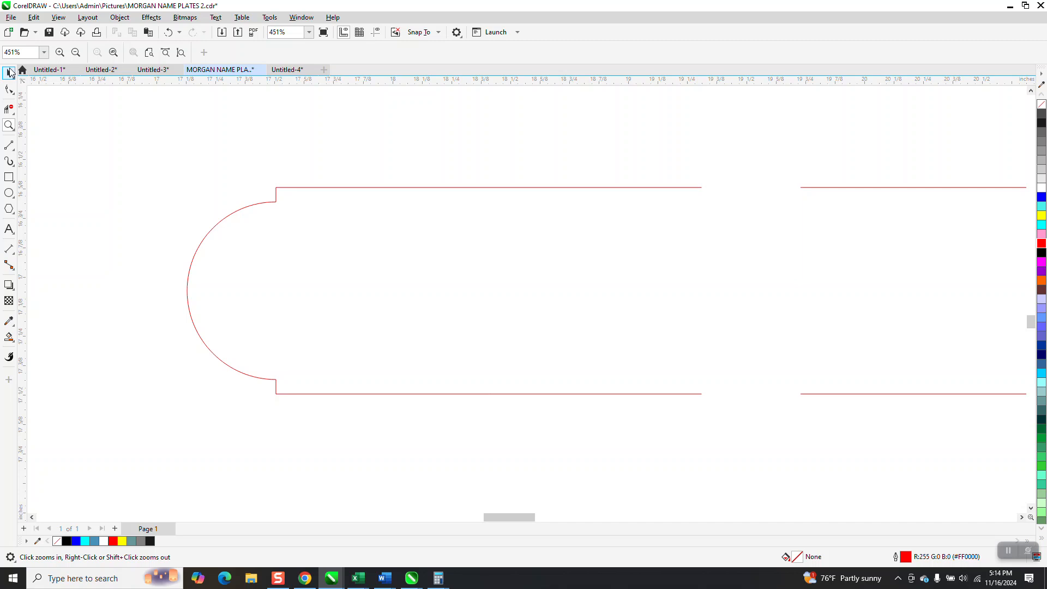
left_click(9, 72)
scroll(243, 218, "down", 2)
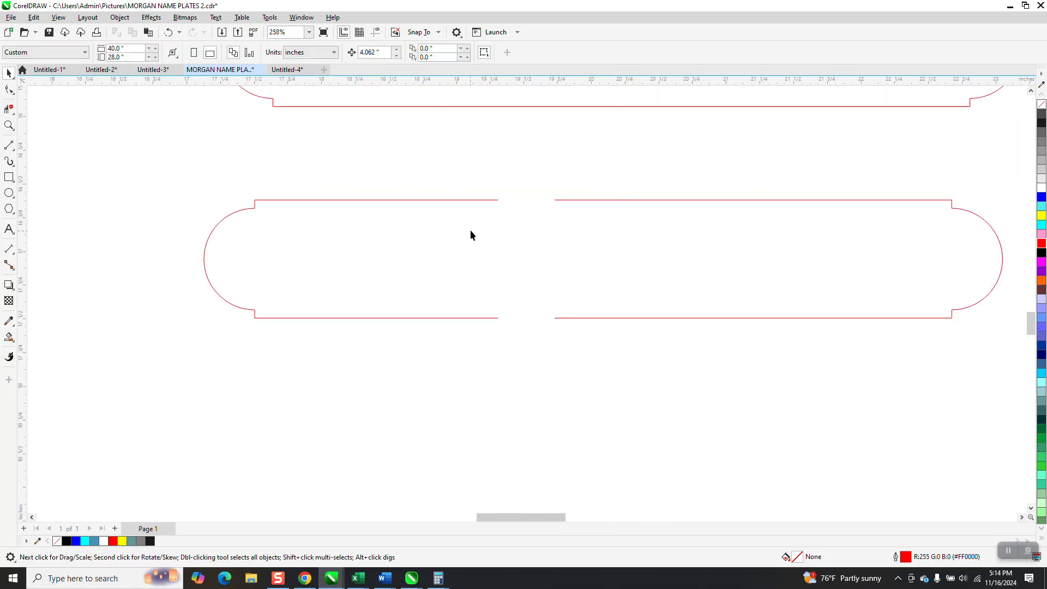
left_click(496, 202)
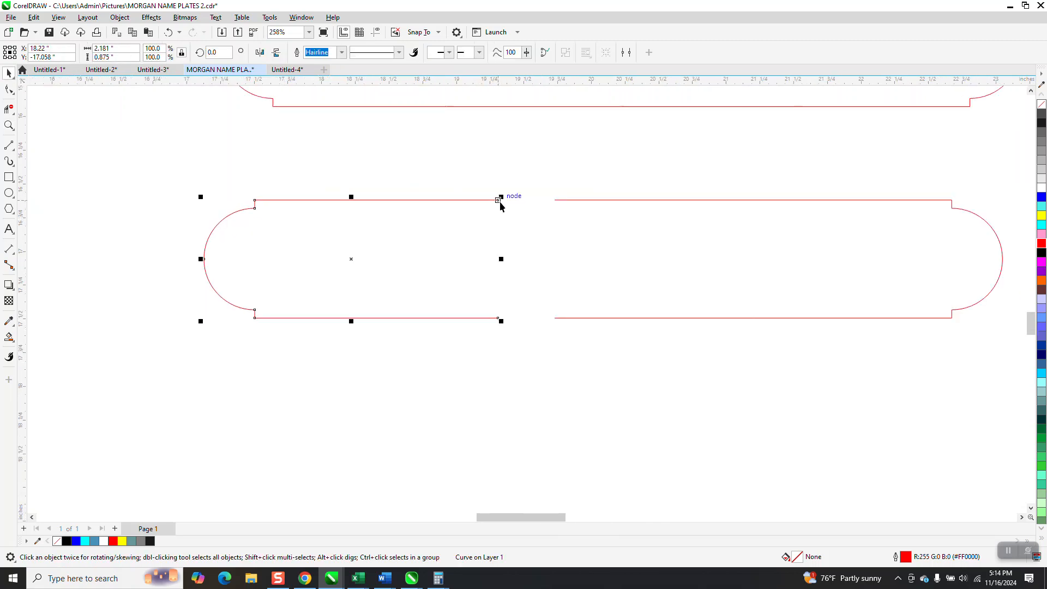
left_click_drag(501, 200, 562, 201)
Step: Select both plate halves and create a single closed, filled shape from their enclosed area with Smart Fill
scroll(364, 225, "down", 1)
scroll(321, 239, "down", 2)
left_click_drag(265, 192, 766, 313)
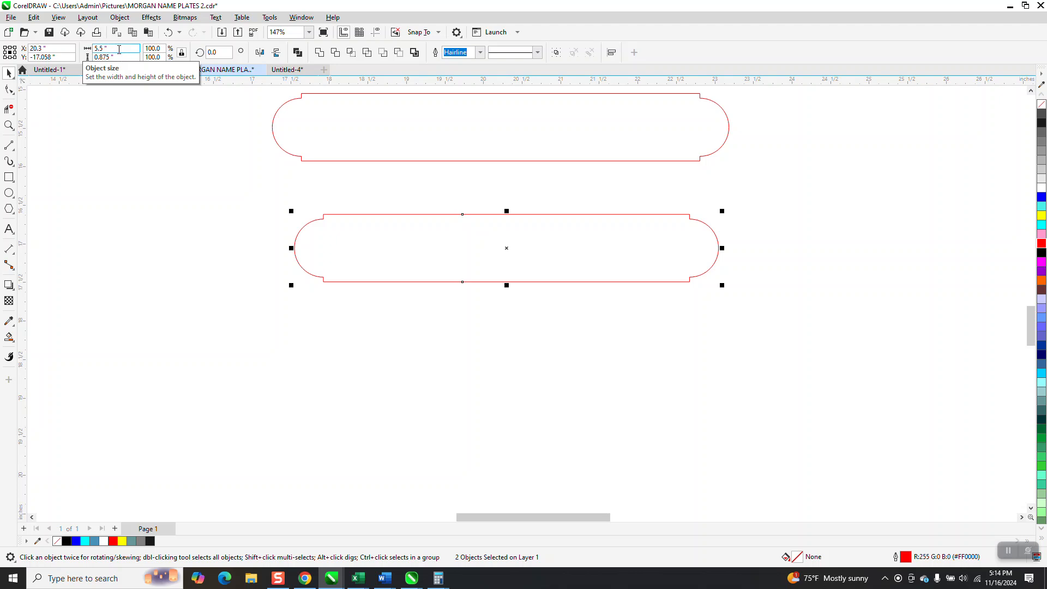
left_click(9, 338)
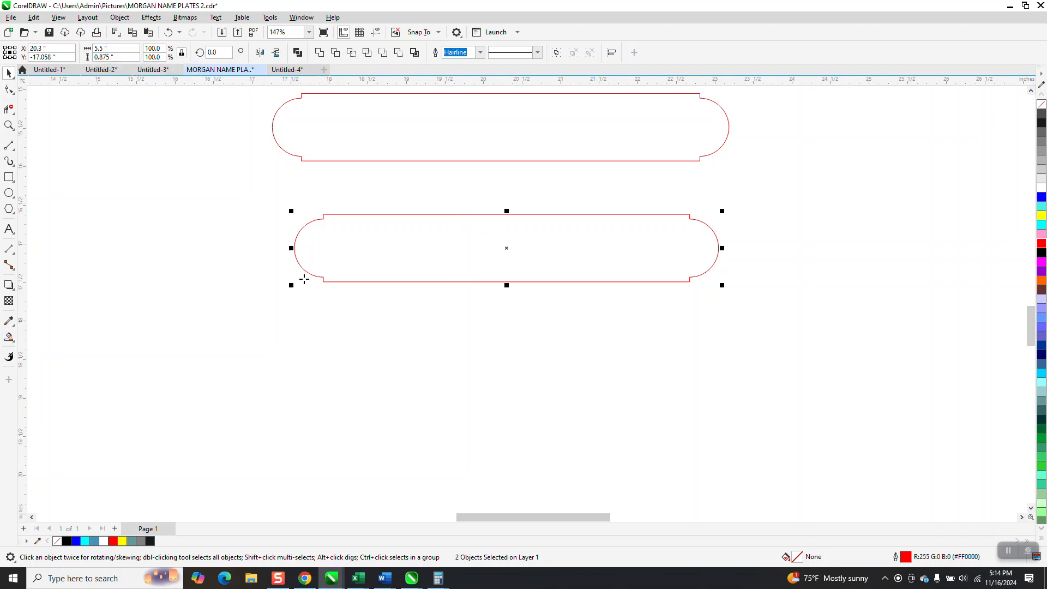
left_click(379, 248)
left_click(8, 73)
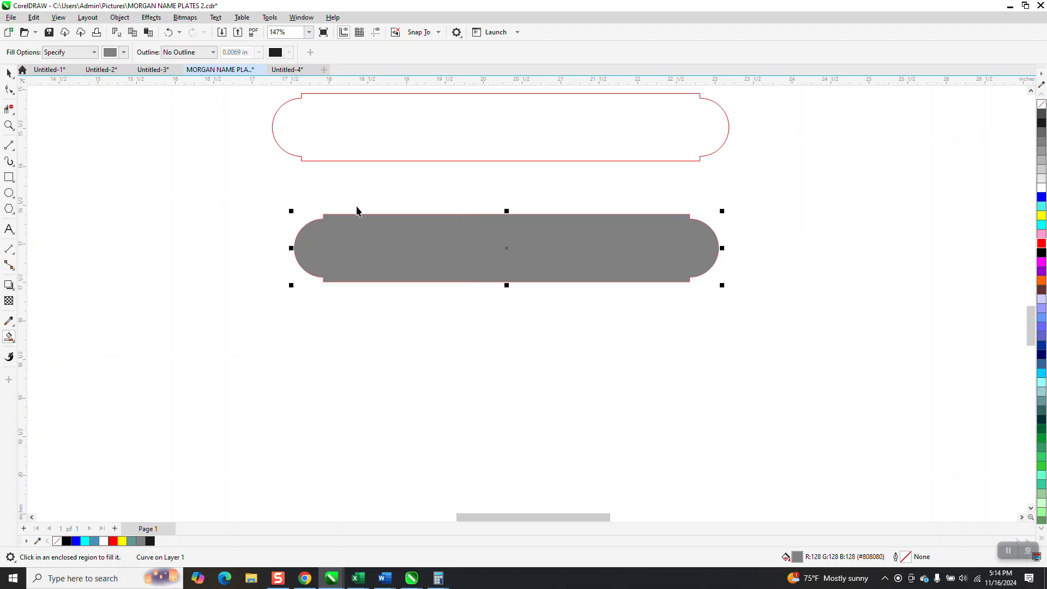
Step: Move the filled shape below the two-piece plate, remove its fill and give it a red outline
left_click(509, 261)
left_click_drag(509, 248, 513, 340)
left_click(1042, 107)
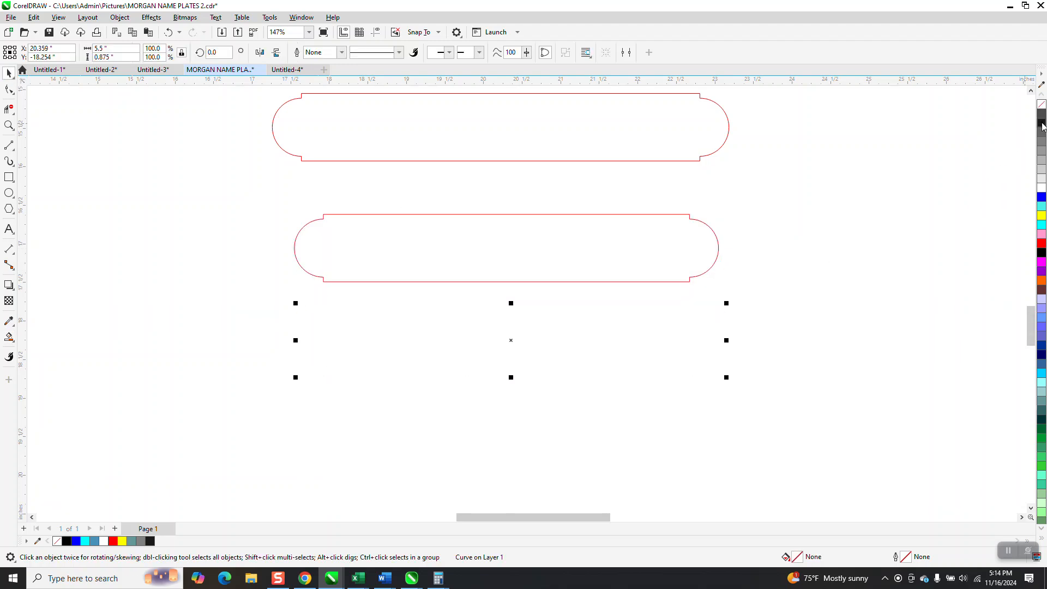
right_click(1039, 245)
Step: Move the tiny circle above the plates to just outside the left end of the lowest plate
scroll(417, 274, "down", 5)
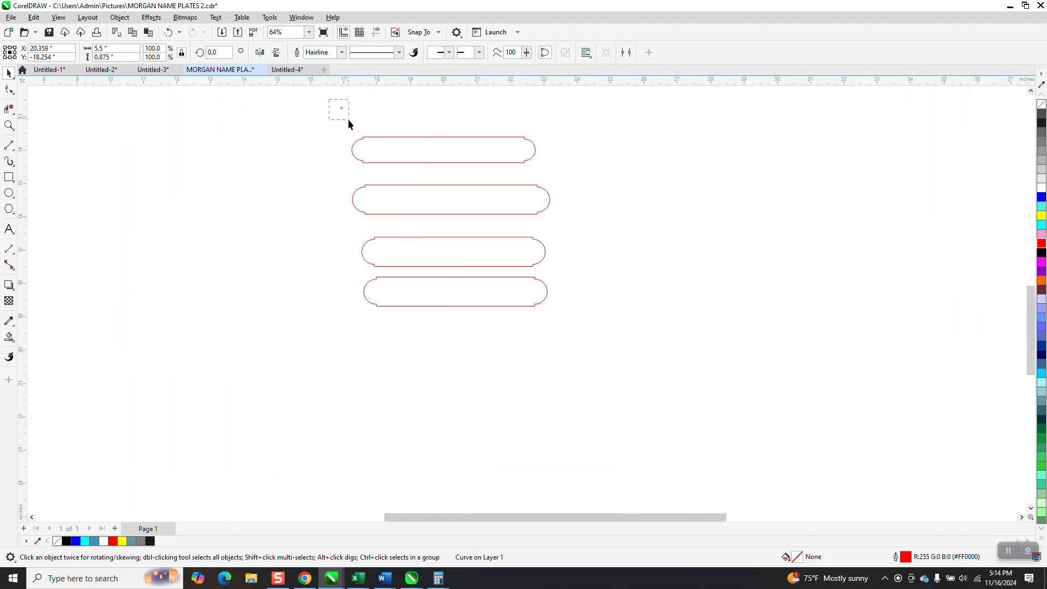
left_click(341, 109)
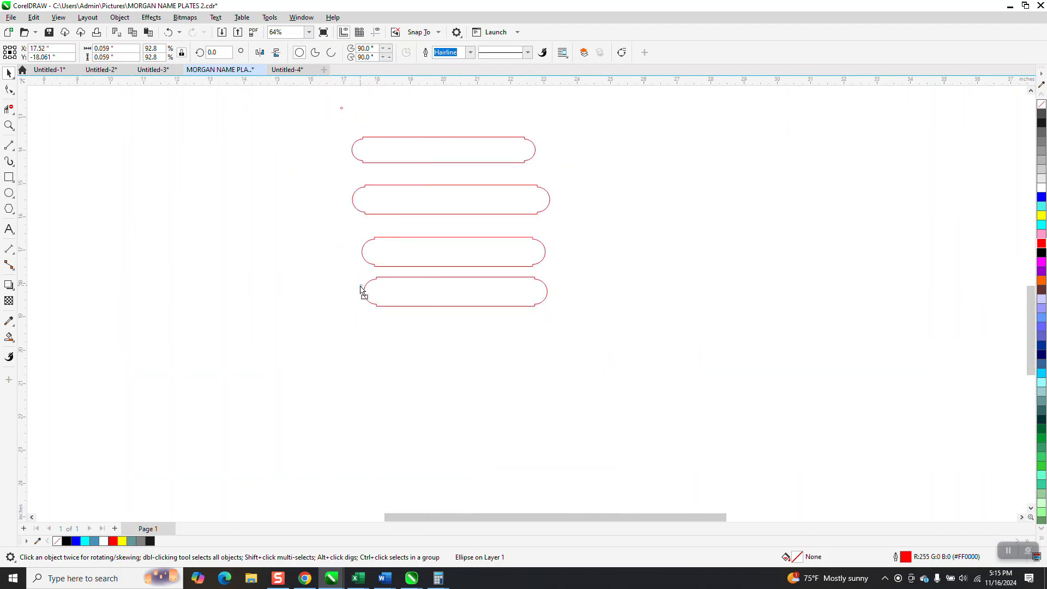
left_click_drag(359, 290, 453, 332)
Step: Draw a vertical 0.753 inch two-point line joining the ends of the arc on the lowest plate's left side
left_click(9, 125)
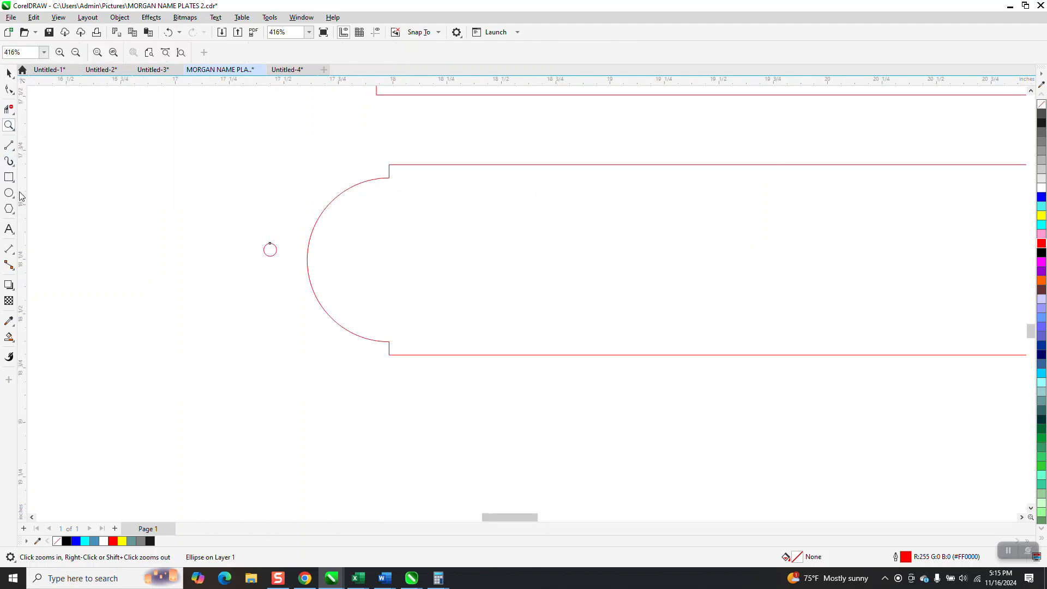
scroll(104, 205, "down", 1)
scroll(54, 194, "down", 1)
left_click(8, 73)
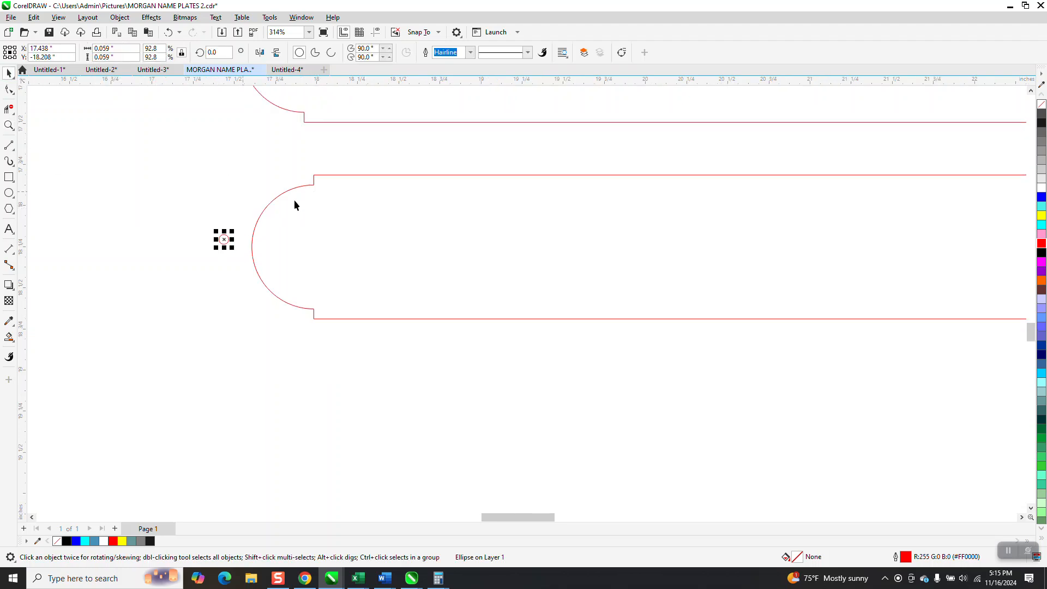
left_click(8, 125)
left_click_drag(187, 157, 442, 359)
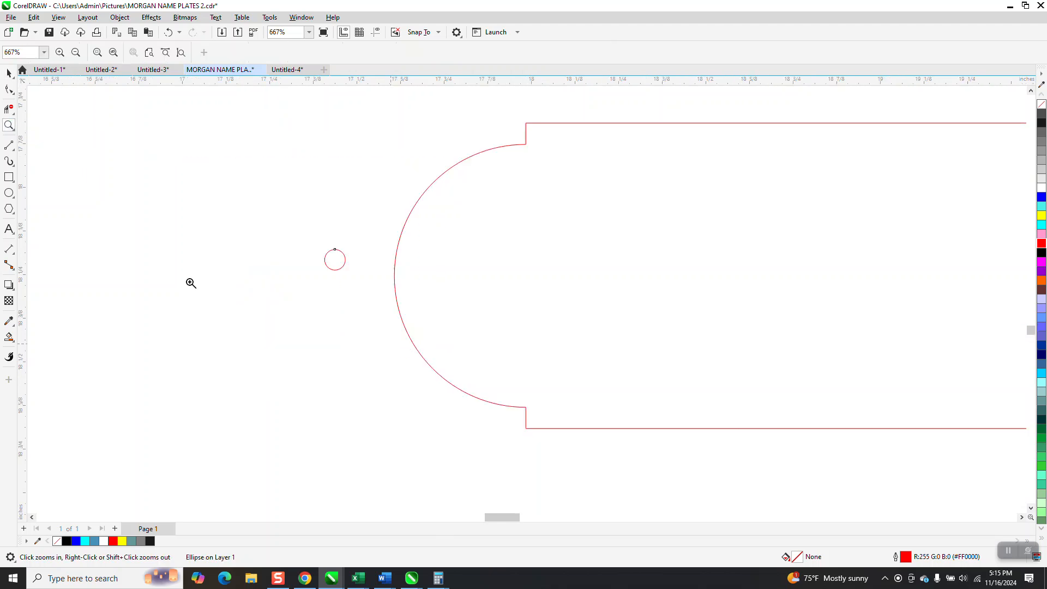
left_click(13, 150)
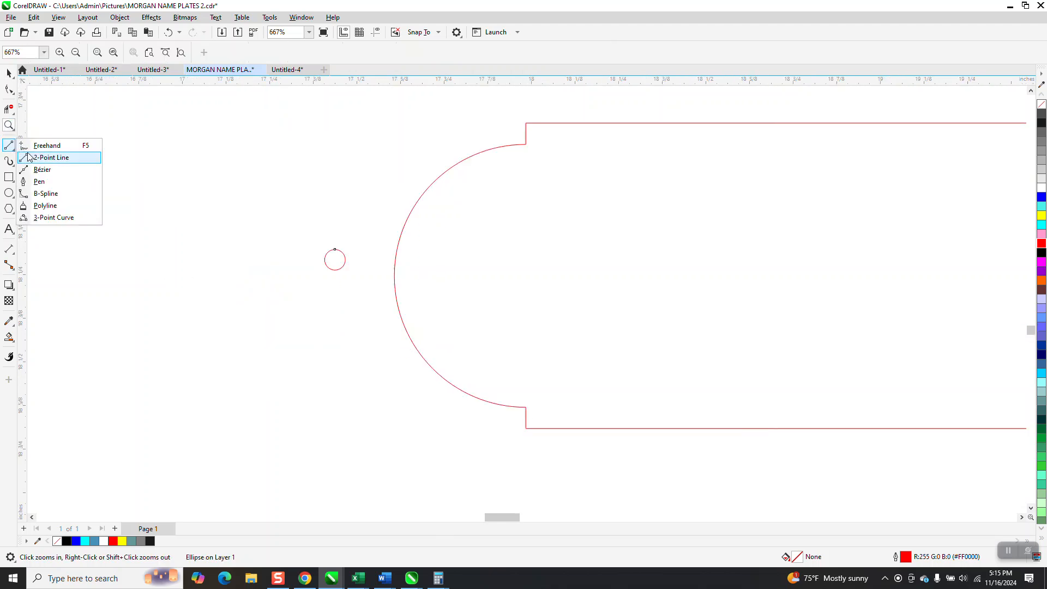
left_click(42, 157)
left_click_drag(527, 145, 535, 408)
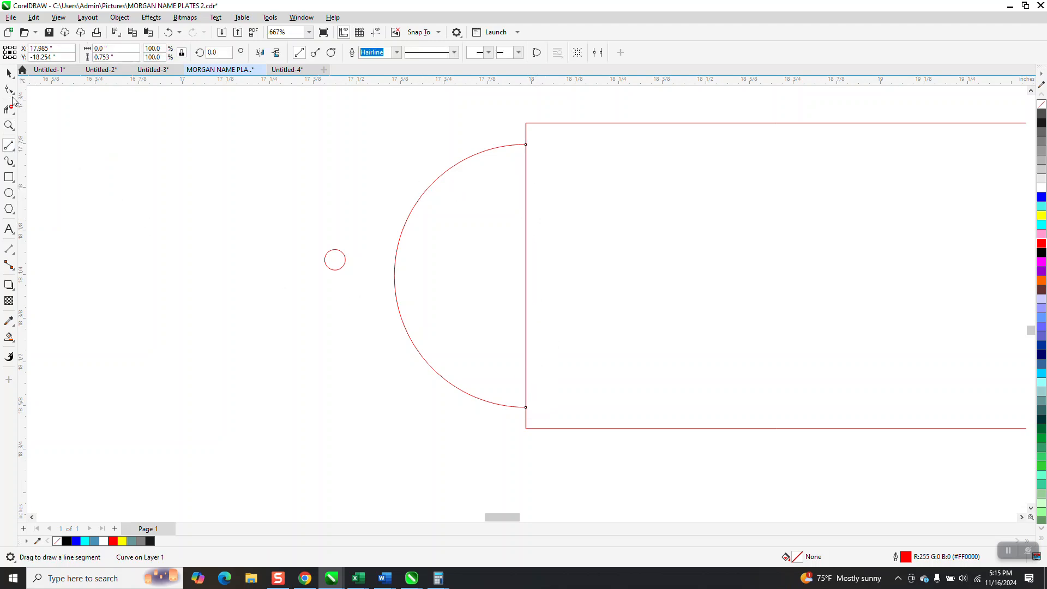
Step: Snap the tiny circle's center to the midpoint of the vertical line and delete that line
left_click(9, 75)
left_click(344, 265)
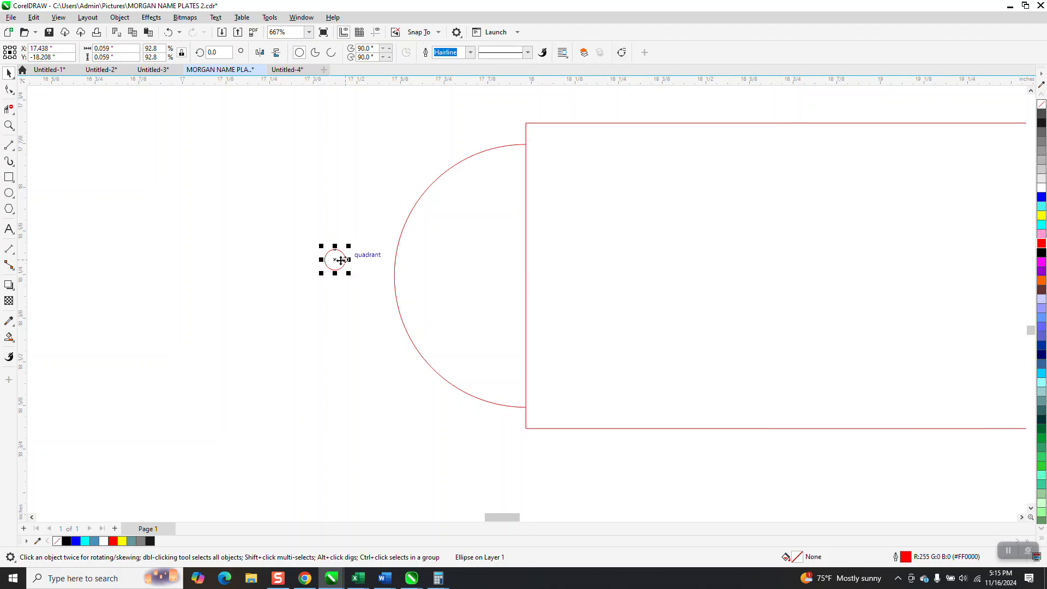
left_click_drag(342, 265, 525, 275)
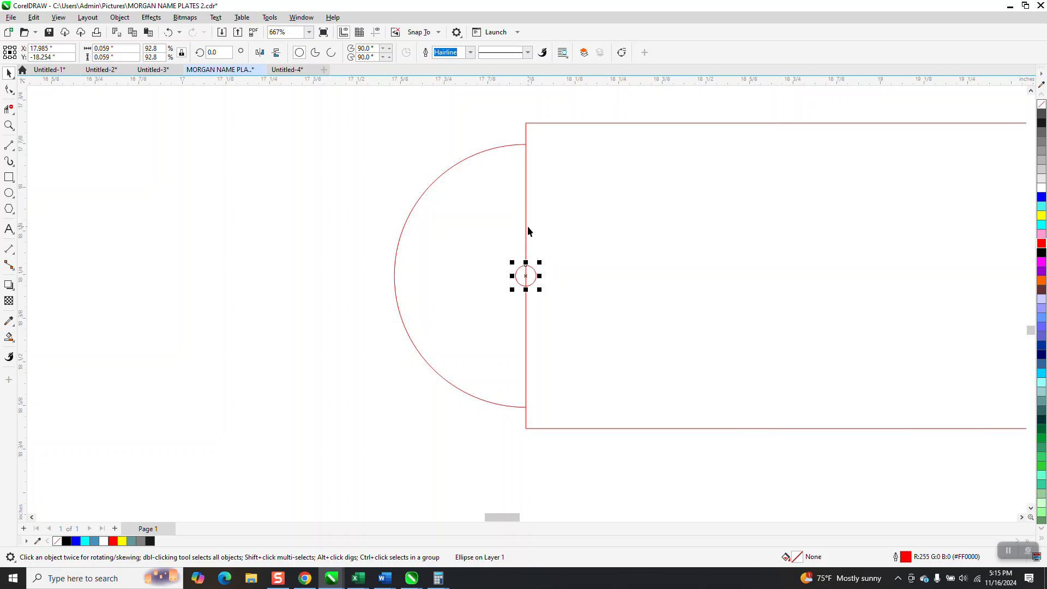
left_click(527, 225)
left_click(526, 228)
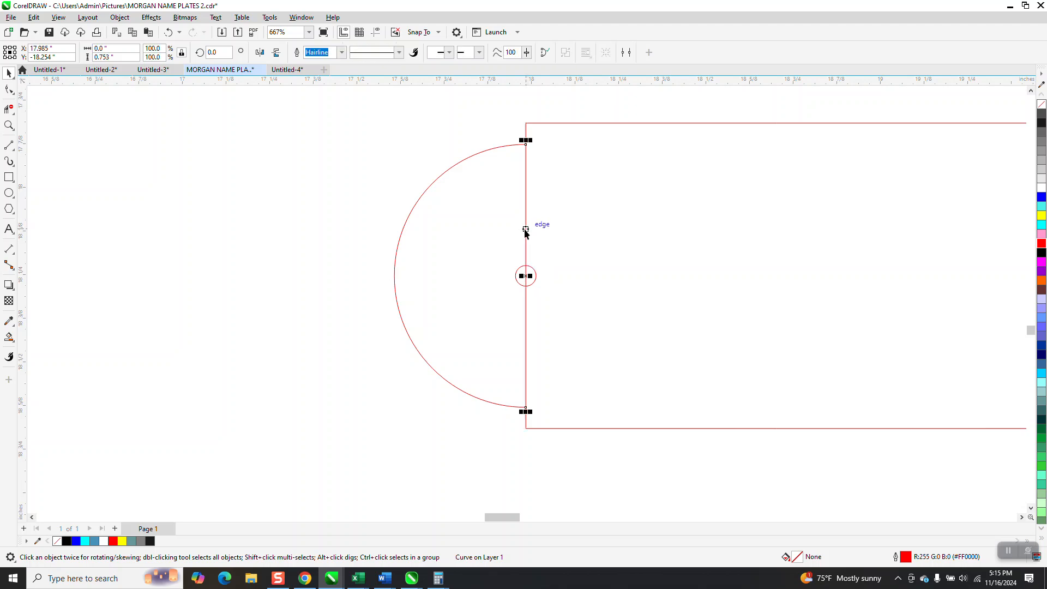
key("Delete")
Step: Draw a vertical 0.753 inch line across the plate's right arc ends and copy the left circle to its midpoint
scroll(313, 268, "down", 2)
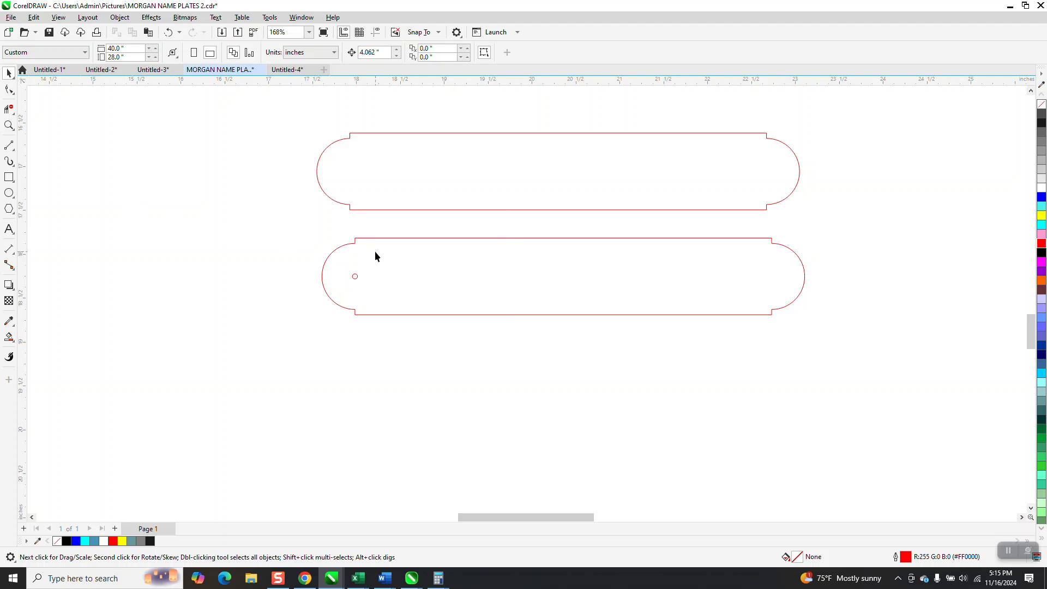
left_click(16, 148)
left_click_drag(772, 244, 772, 314)
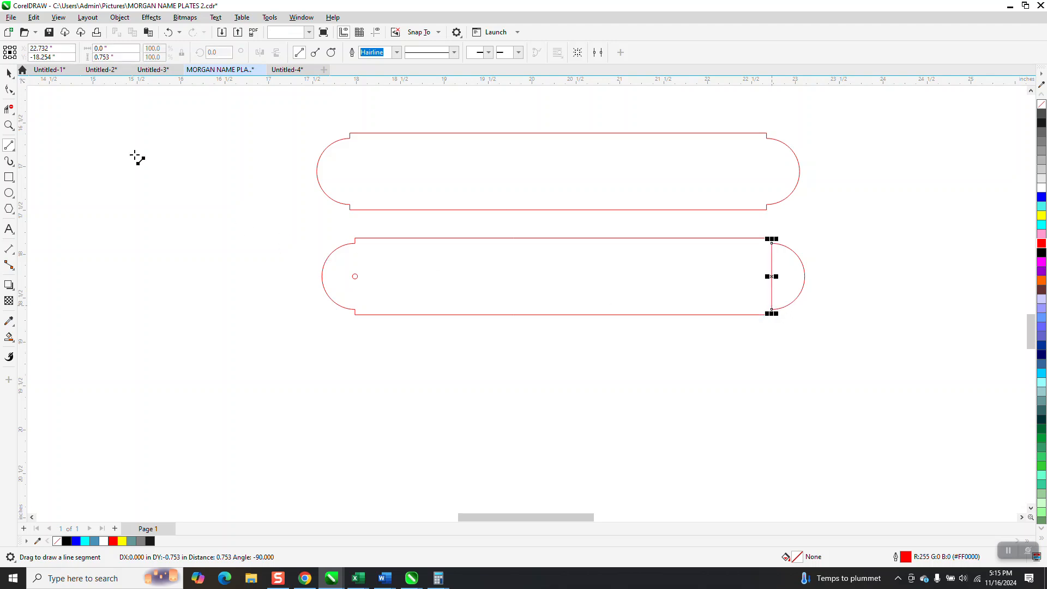
key("space")
left_click_drag(328, 261, 373, 288)
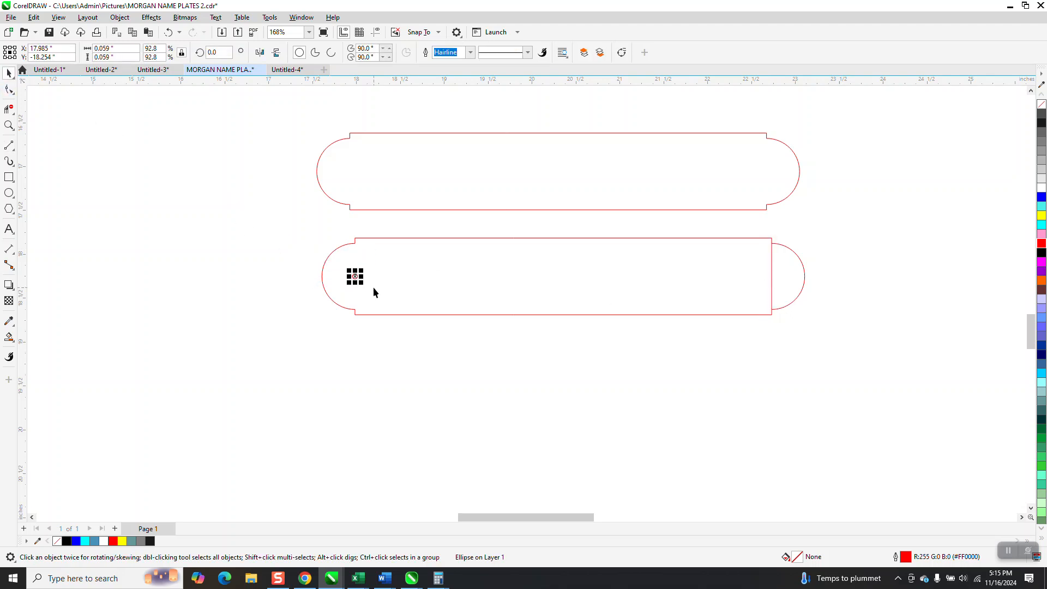
left_click_drag(355, 276, 772, 276)
left_click(786, 315)
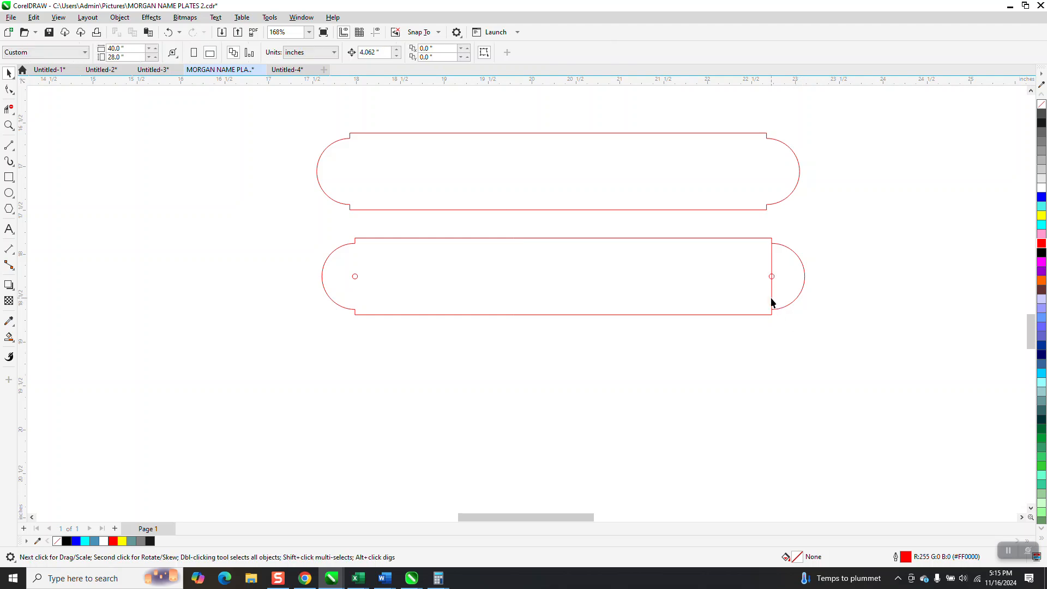
Step: Delete the right construction line and group the plate outline with its two circles
left_click(772, 302)
key("Delete")
left_click_drag(883, 363, 910, 371)
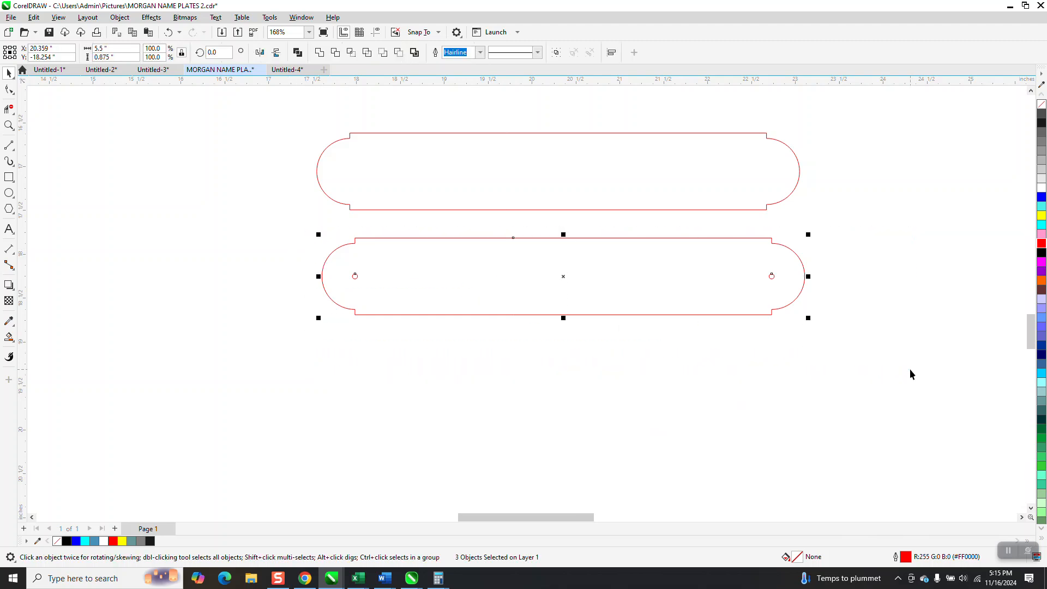
key("ctrl+g")
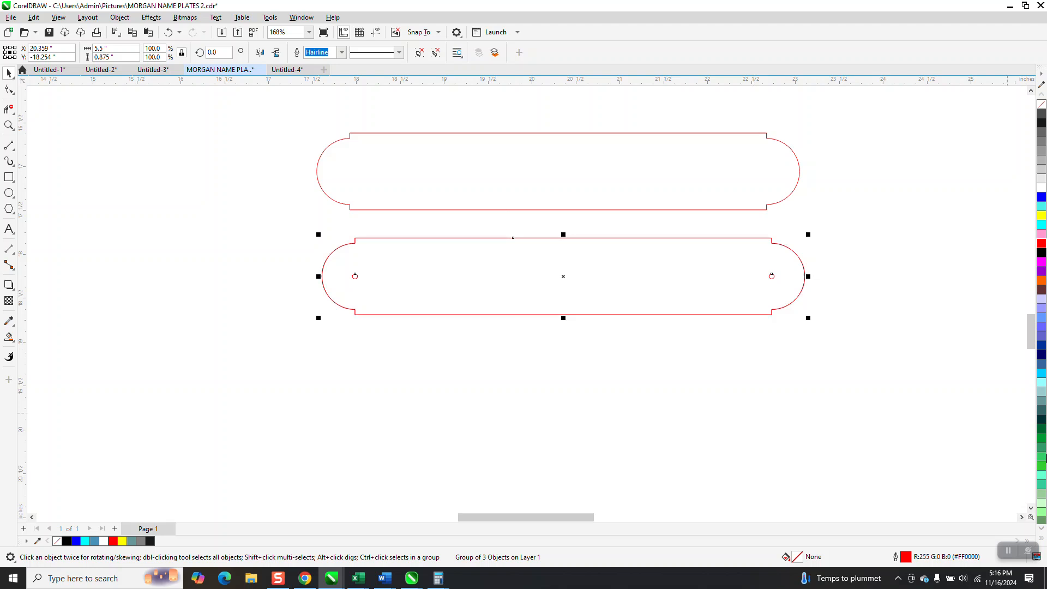
Step: Check the plate's symmetry with a dark-outlined copy mirrored over the original, move the copy below and delete it
right_click(1043, 125)
left_click(260, 53)
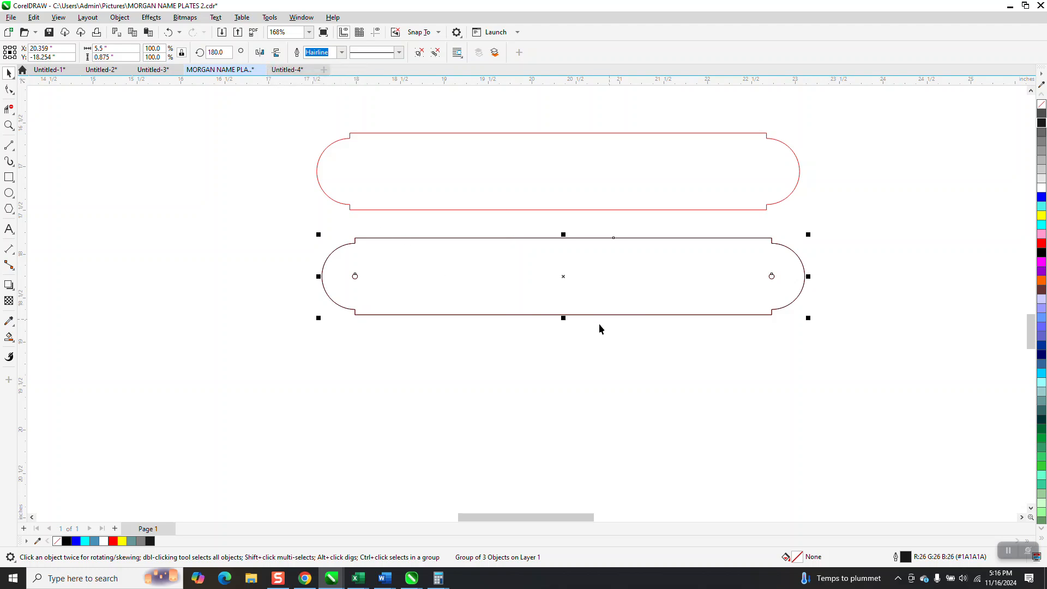
left_click_drag(566, 282, 563, 322)
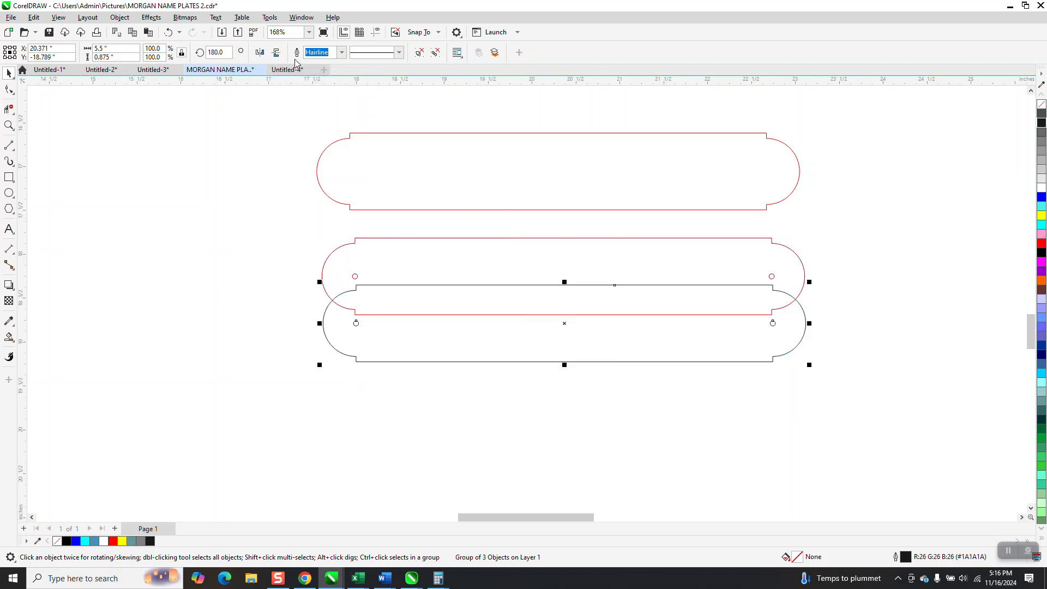
left_click(169, 32)
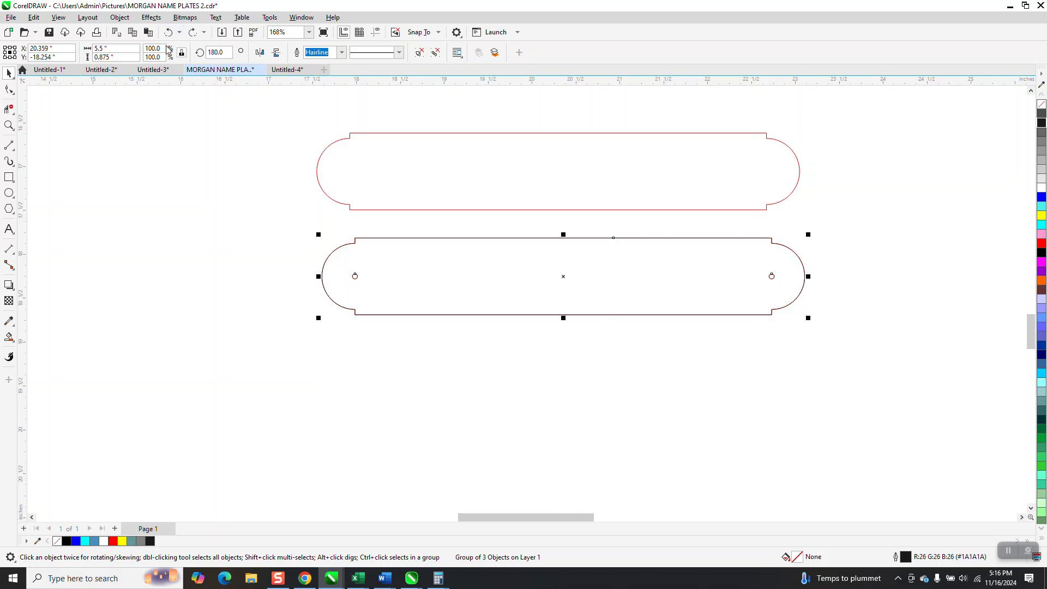
key("ctrl+shift+z")
left_click_drag(671, 311, 671, 416)
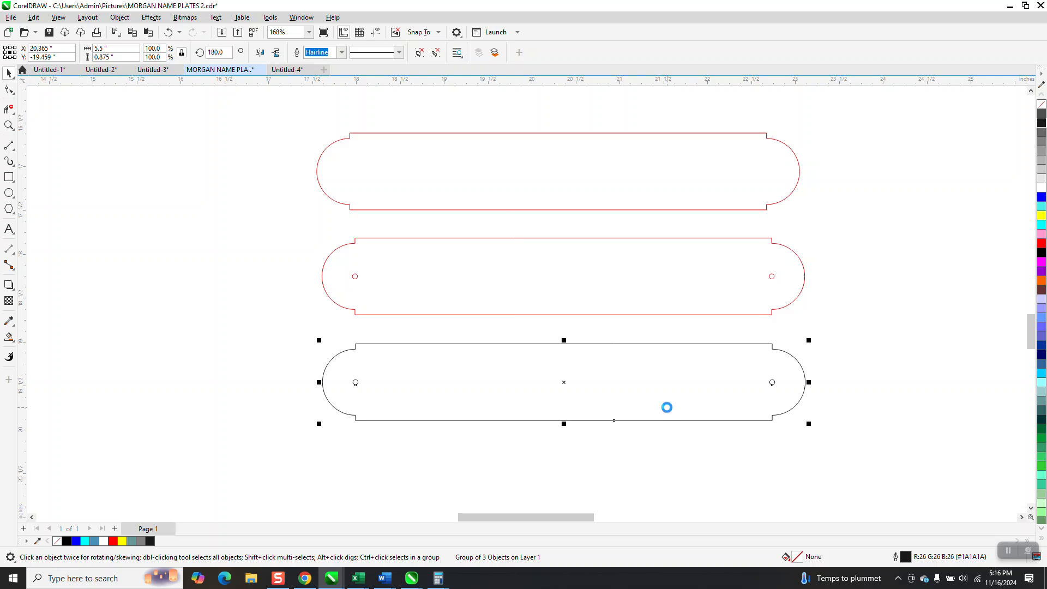
key("Delete")
Step: Delete the earlier plate outlines above the grouped plate, keeping only the version with two circles
scroll(421, 313, "down", 3)
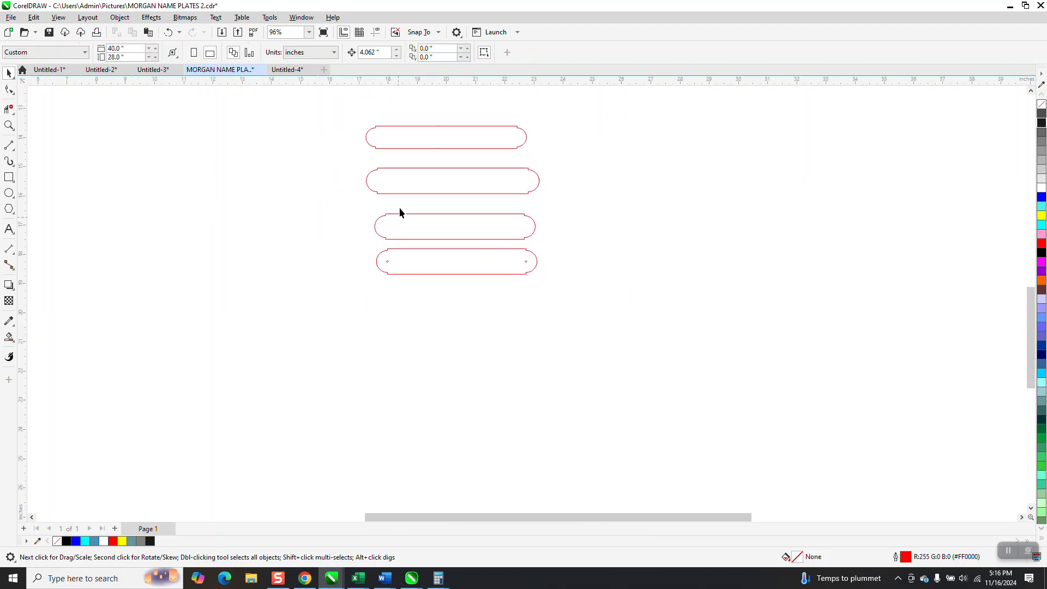
left_click_drag(569, 248, 577, 250)
key("Delete")
Step: Move the grouped plate up and to the left into empty space, centered at about X 13.74, Y -15.59 inches
left_click(456, 260)
left_click_drag(456, 259, 264, 181)
key("z")
left_click_drag(157, 145, 376, 245)
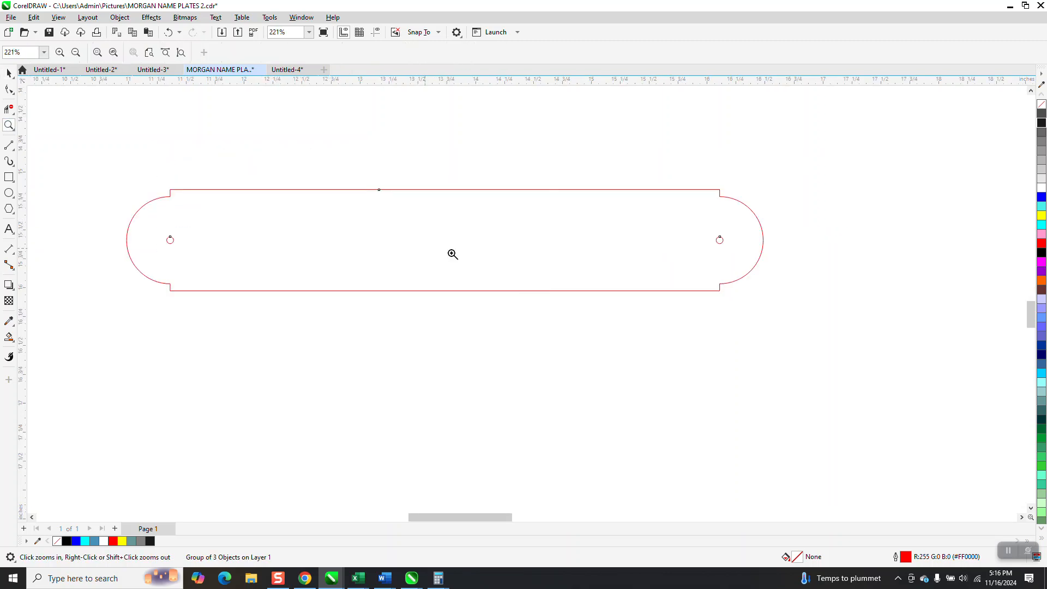
left_click_drag(66, 151, 840, 366)
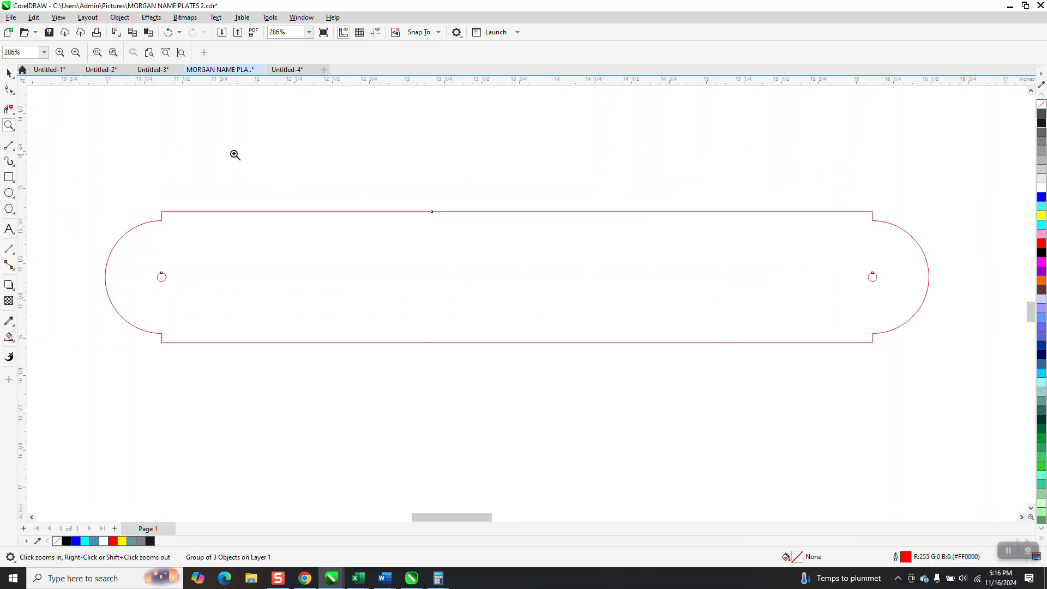
left_click(9, 74)
scroll(367, 218, "down", 5)
scroll(518, 251, "down", 6)
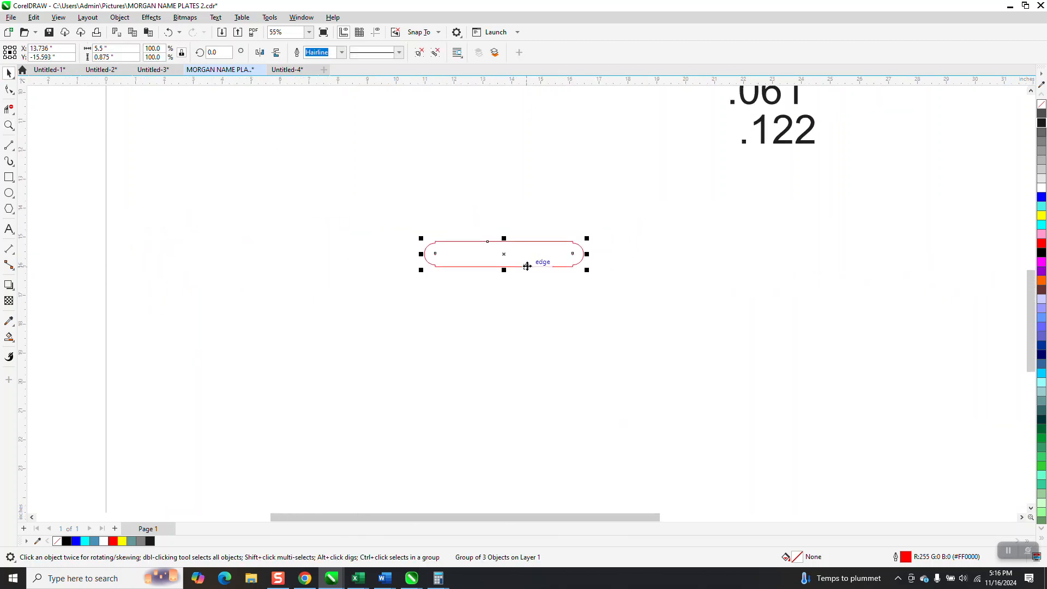